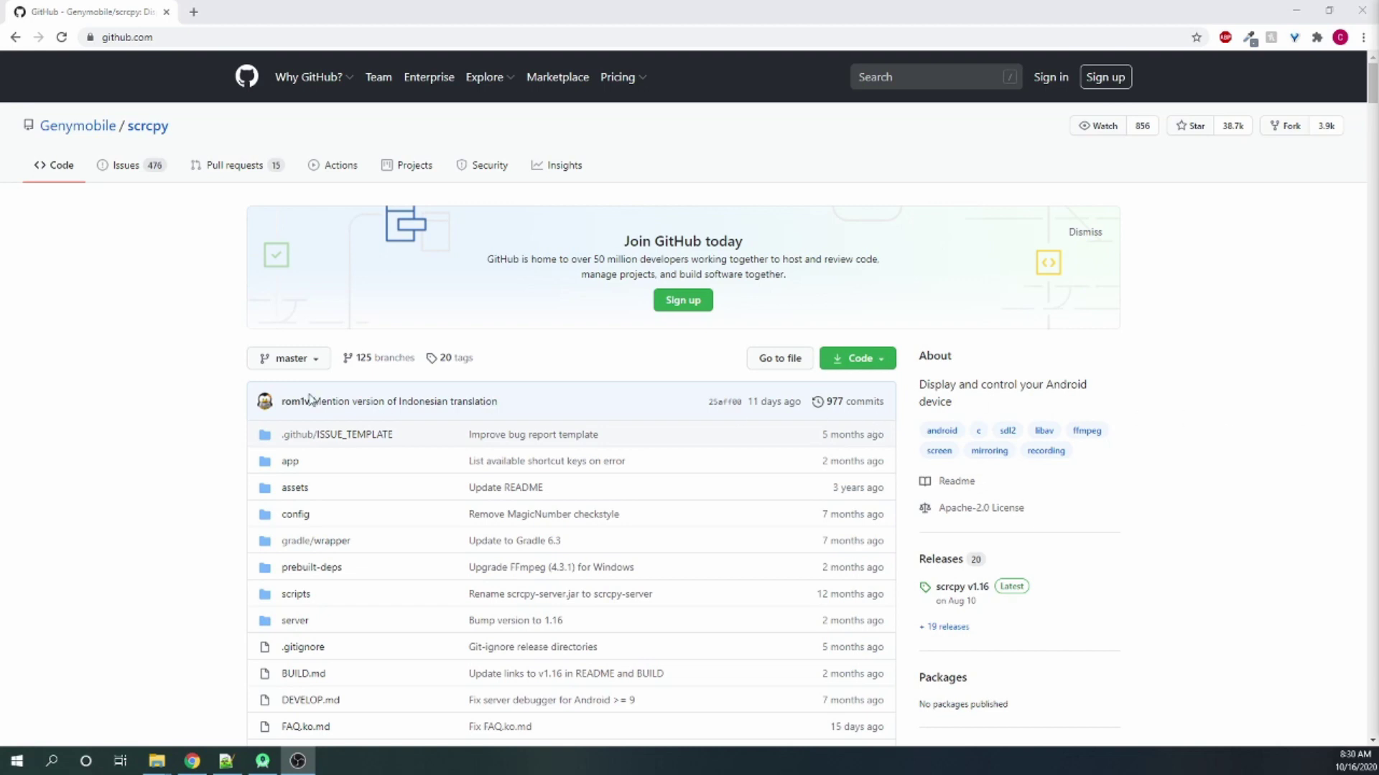
# Scroll through the scrcpy README and open the 'enabled adb debugging' guide in a new tab.
pyautogui.click(138, 363)
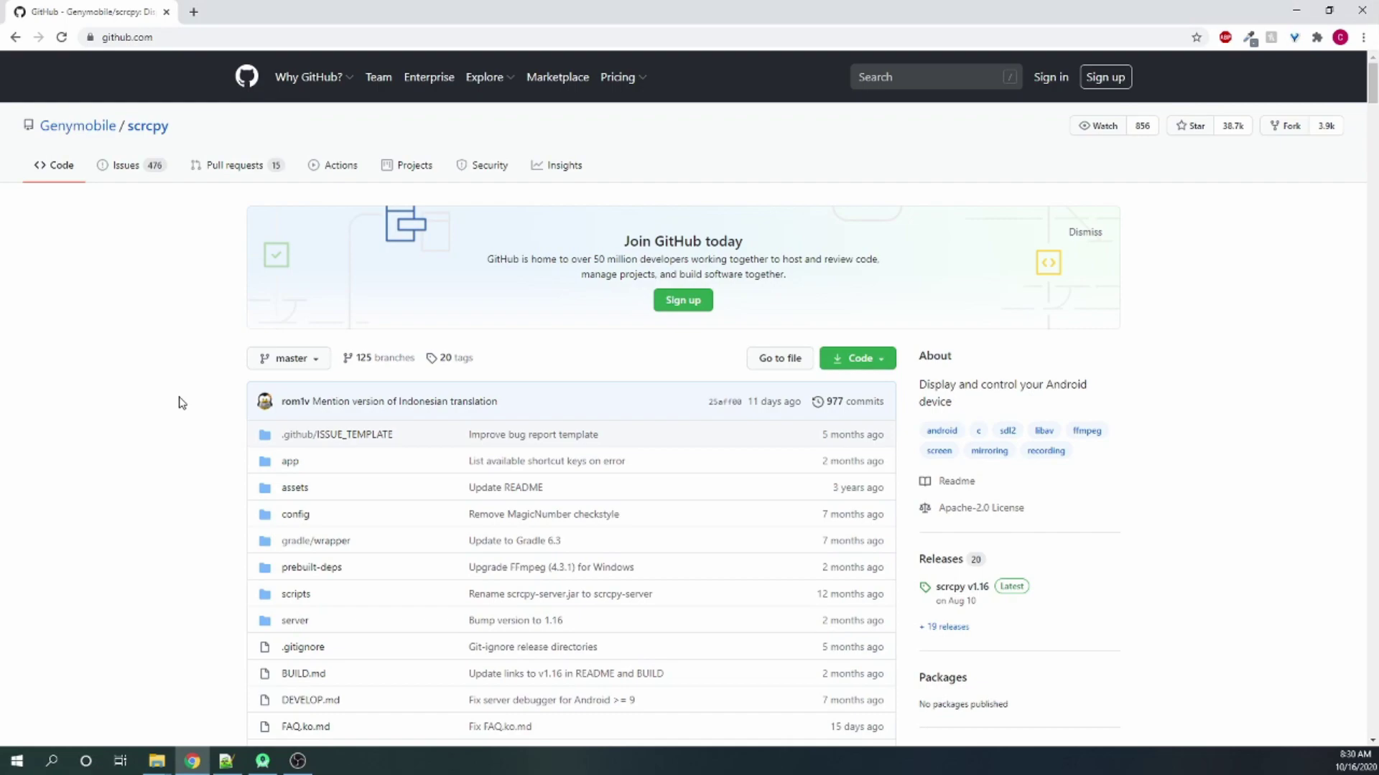
pyautogui.scroll(-15, 181, 396)
pyautogui.scroll(10, 181, 398)
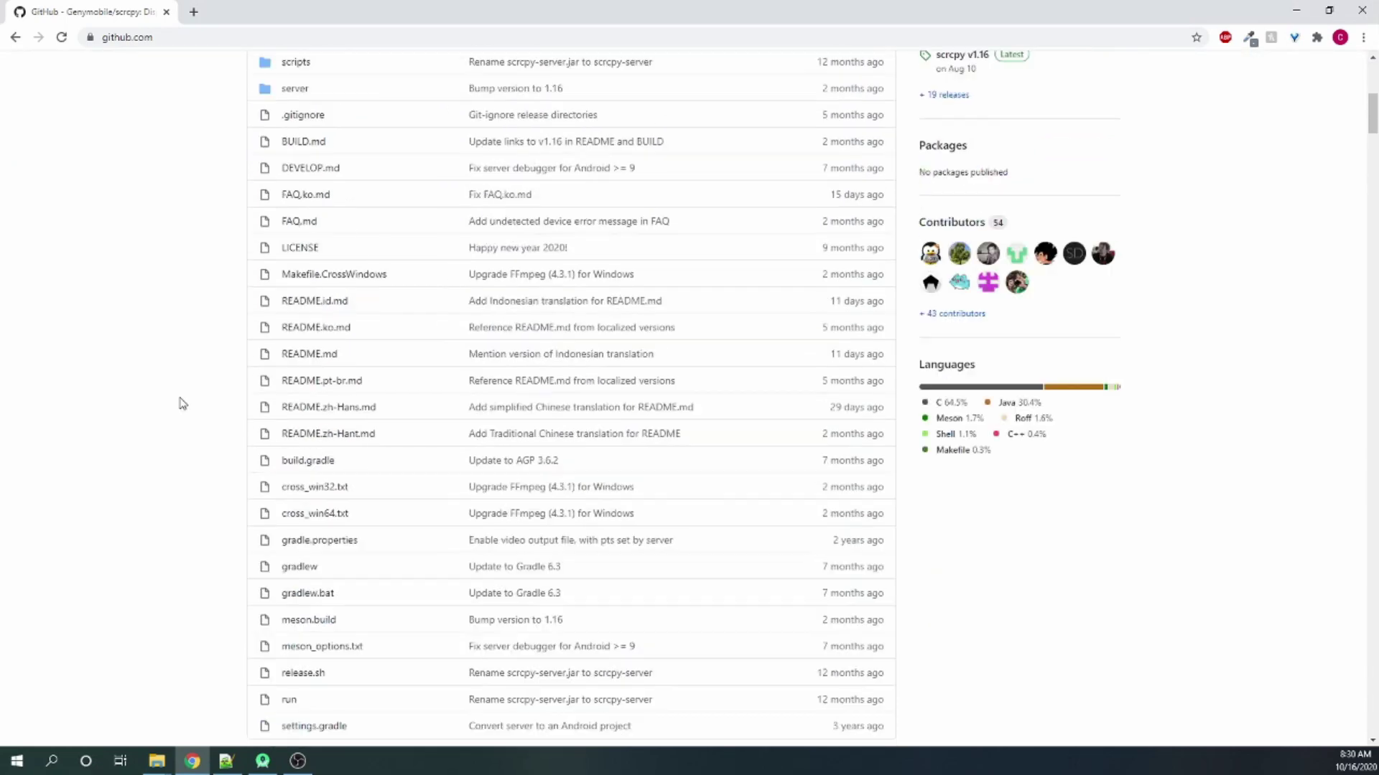
pyautogui.scroll(-12, 183, 404)
pyautogui.scroll(2, 183, 408)
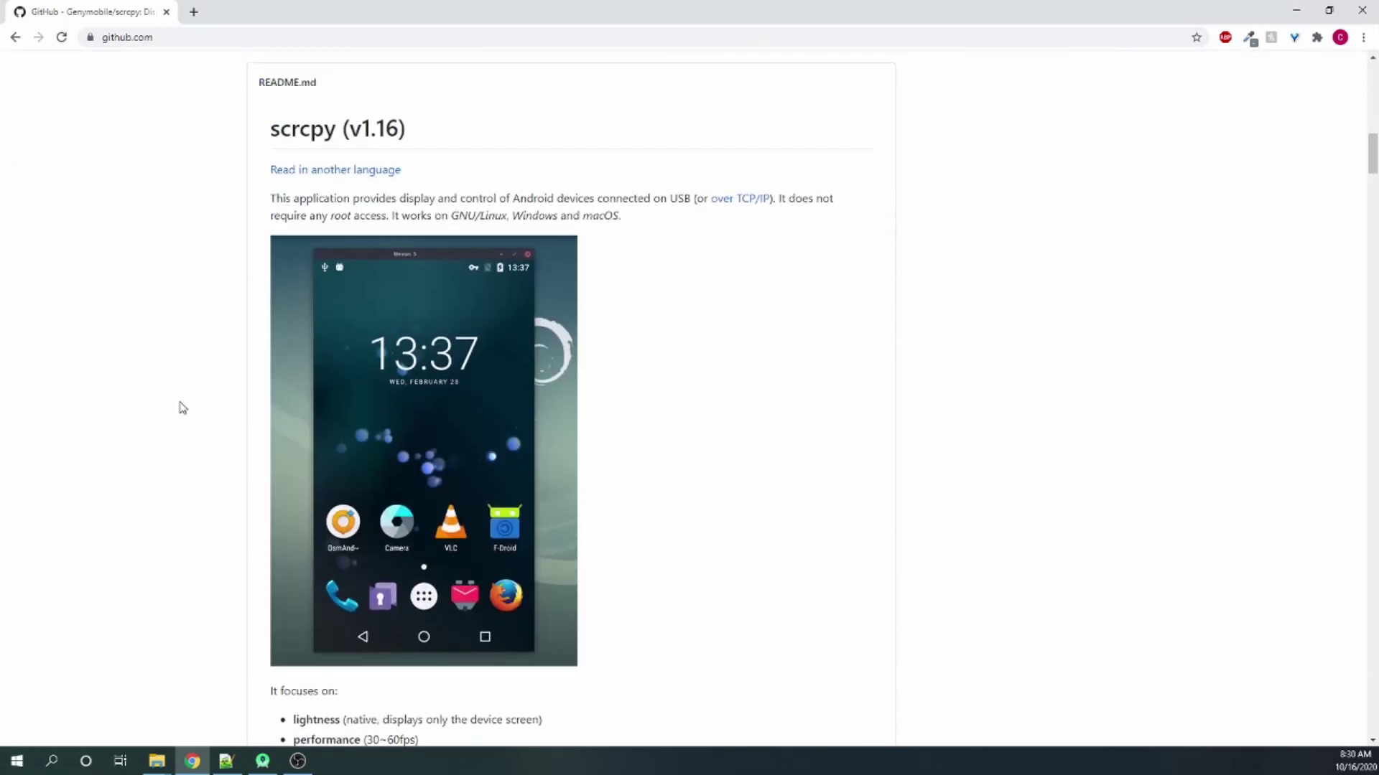
pyautogui.scroll(-5, 180, 407)
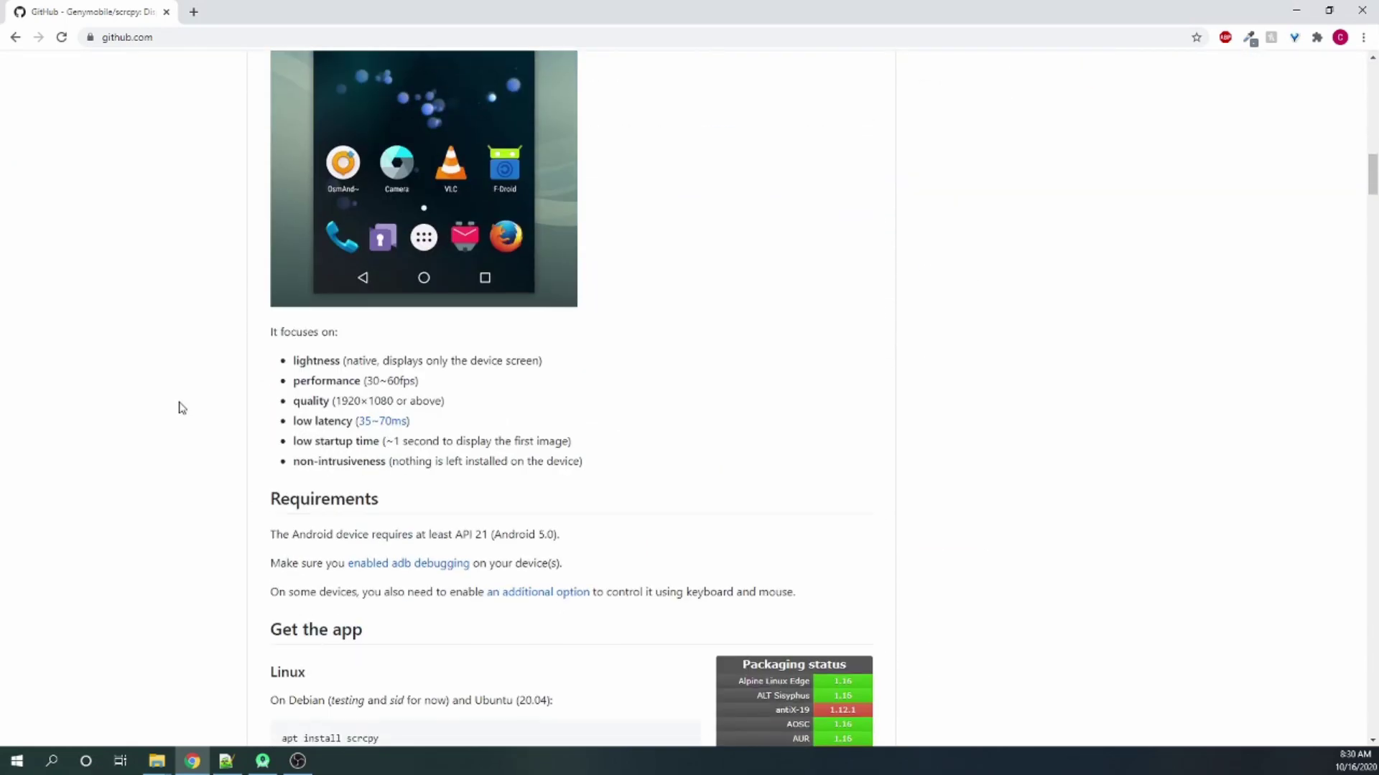
pyautogui.keyDown('ctrl'); pyautogui.click(426, 564); pyautogui.keyUp('ctrl')
pyautogui.click(255, 11)
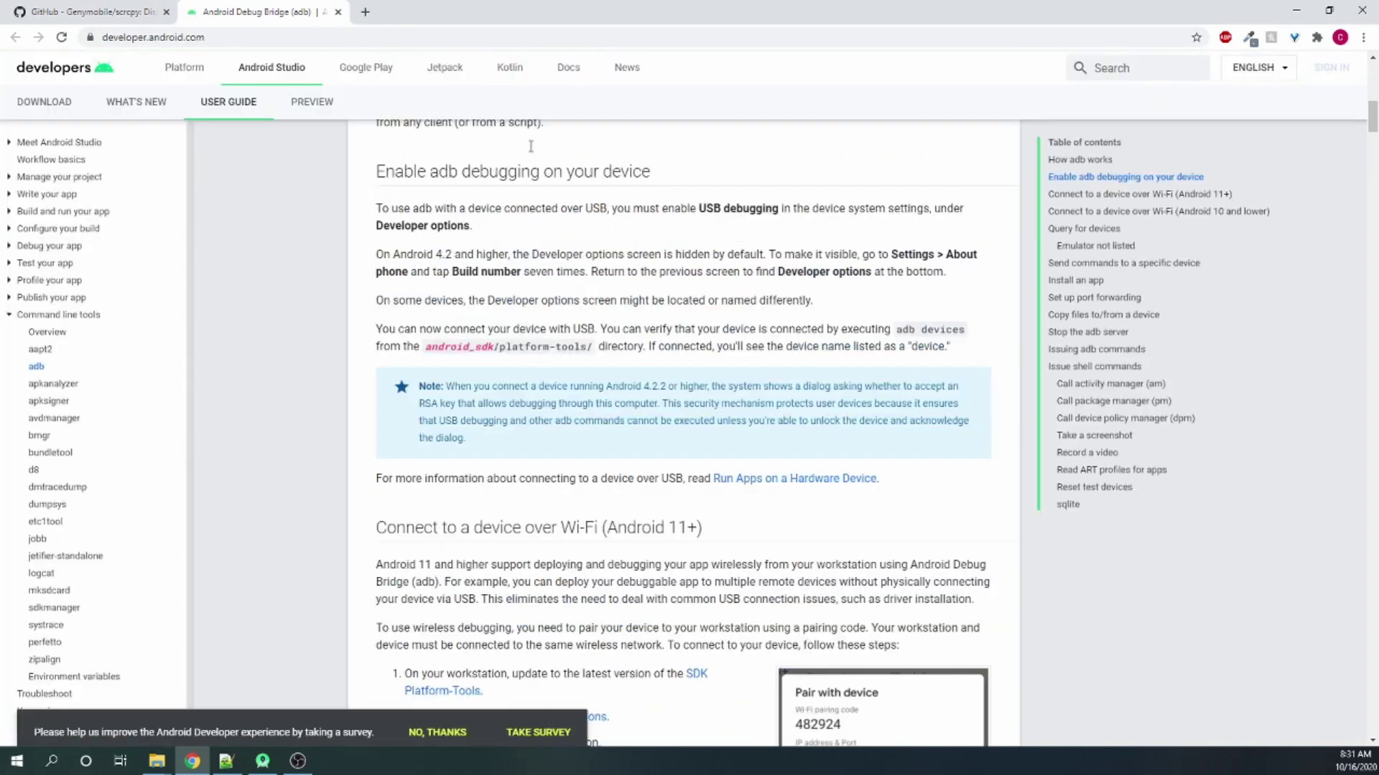
# Return to the scrcpy README tab and scroll to Get the app's Windows archive scrcpy-win64-v1.16.zip.
pyautogui.hotkey('ctrl', 'Tab')
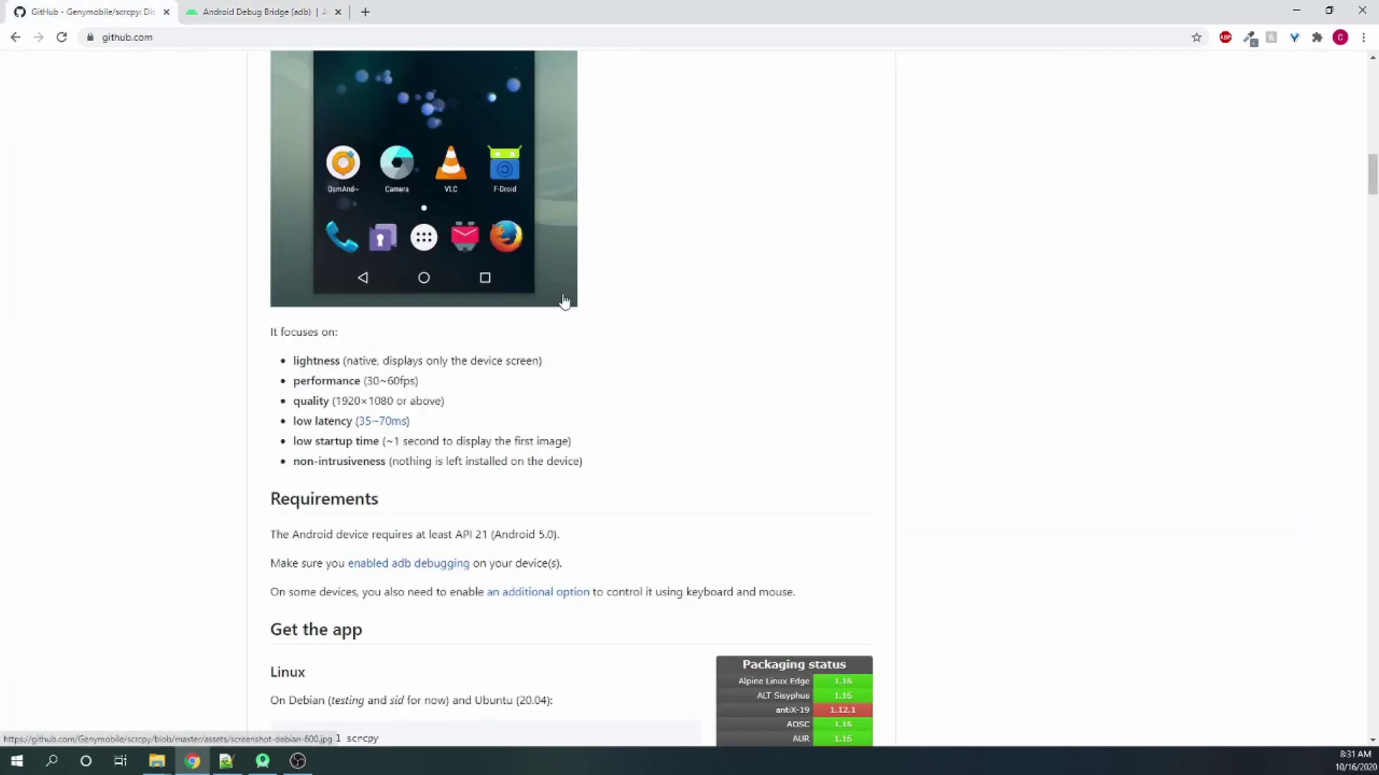
pyautogui.scroll(-5, 589, 324)
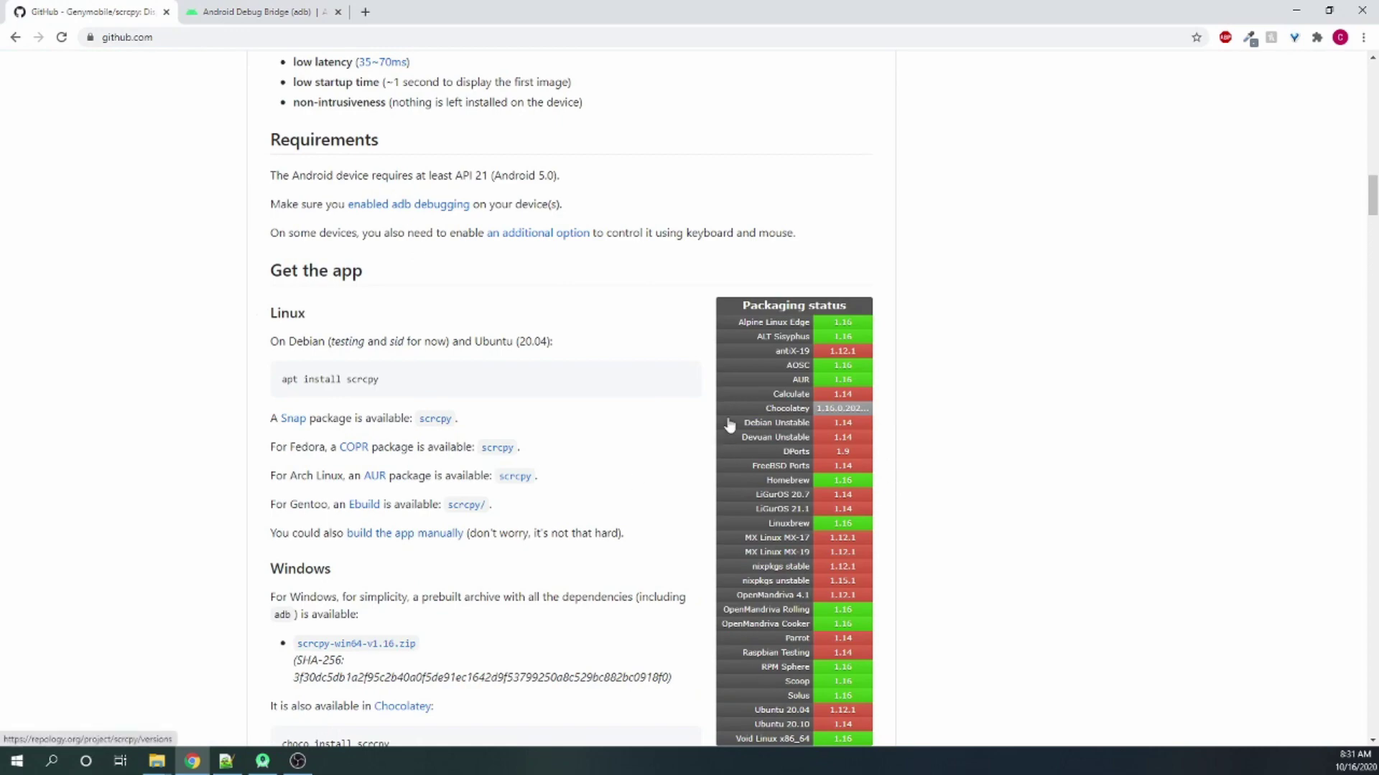
pyautogui.scroll(-5, 569, 445)
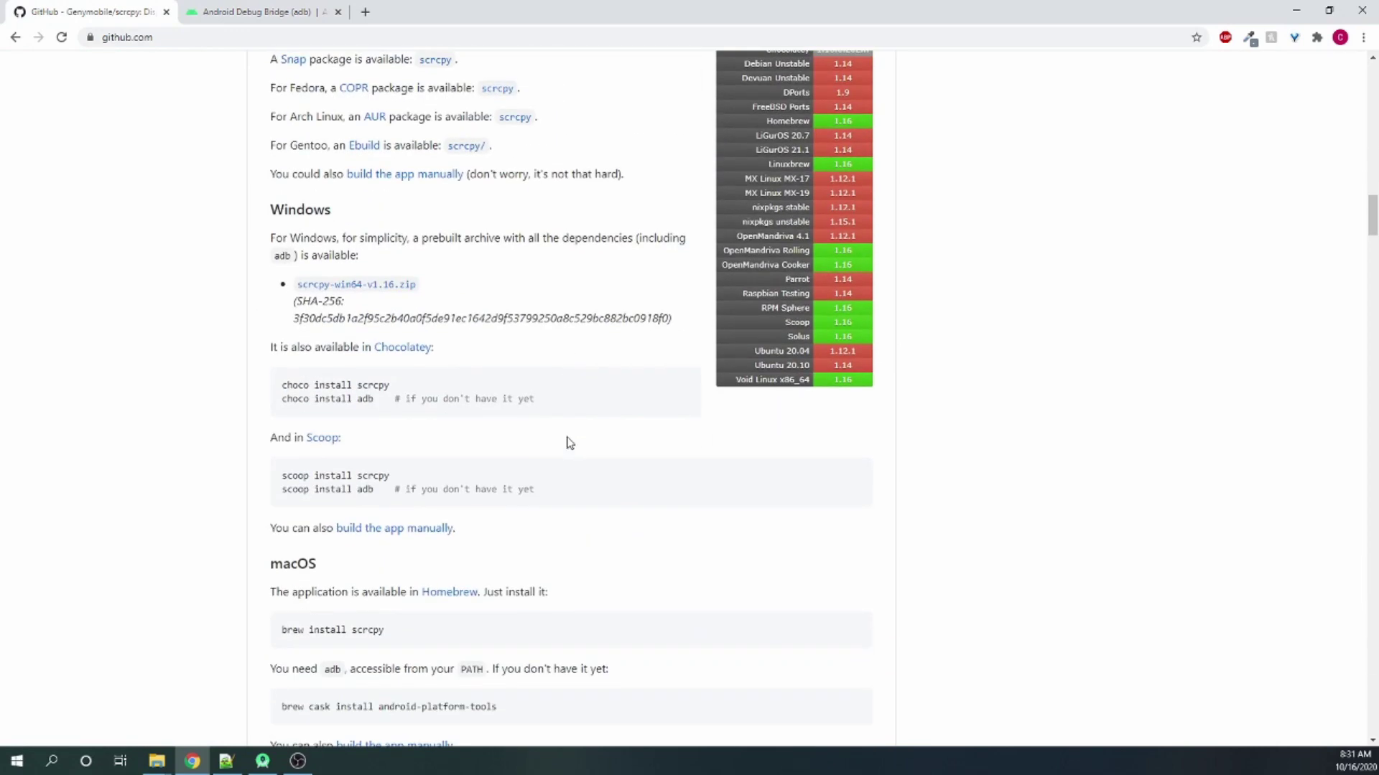
pyautogui.scroll(2, 568, 441)
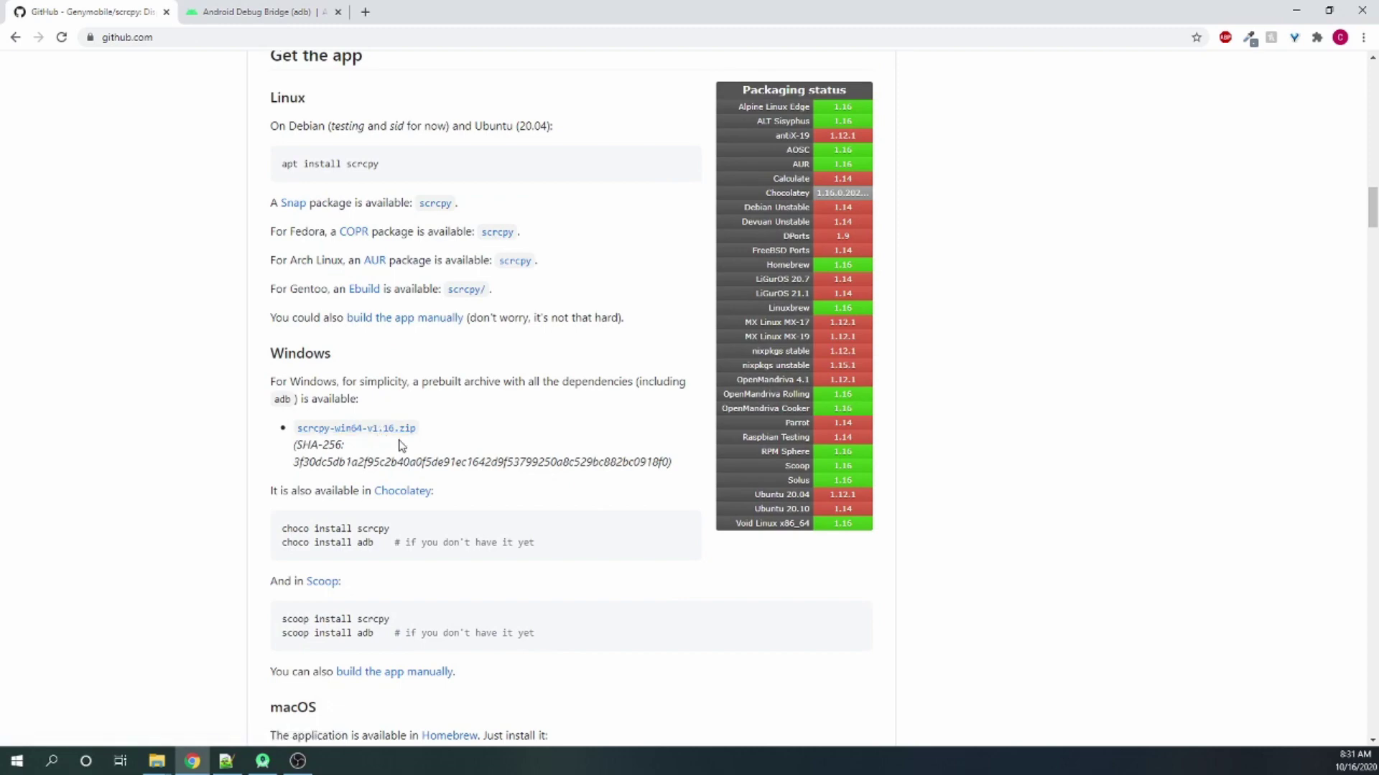
pyautogui.scroll(-2, 568, 445)
pyautogui.scroll(3, 577, 510)
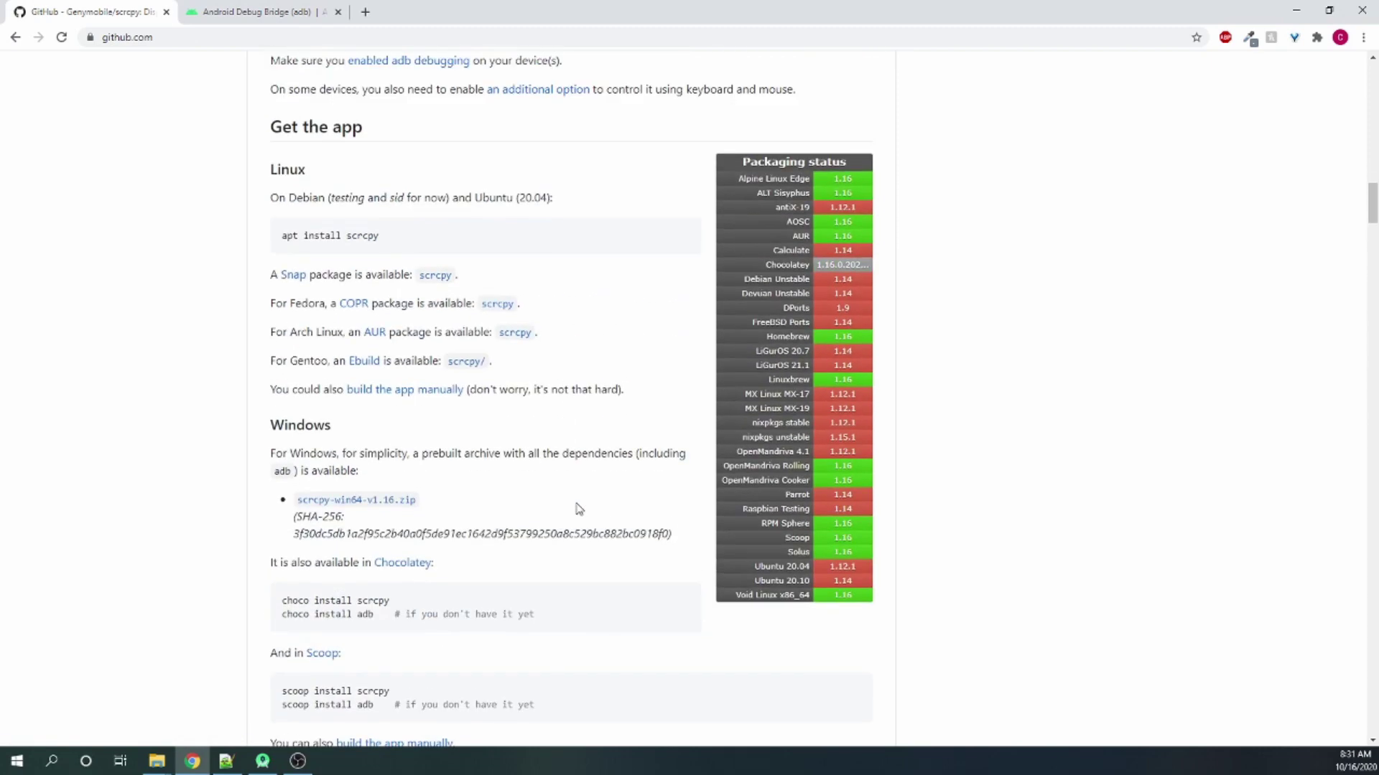
pyautogui.scroll(-1, 578, 508)
pyautogui.scroll(-6, 656, 477)
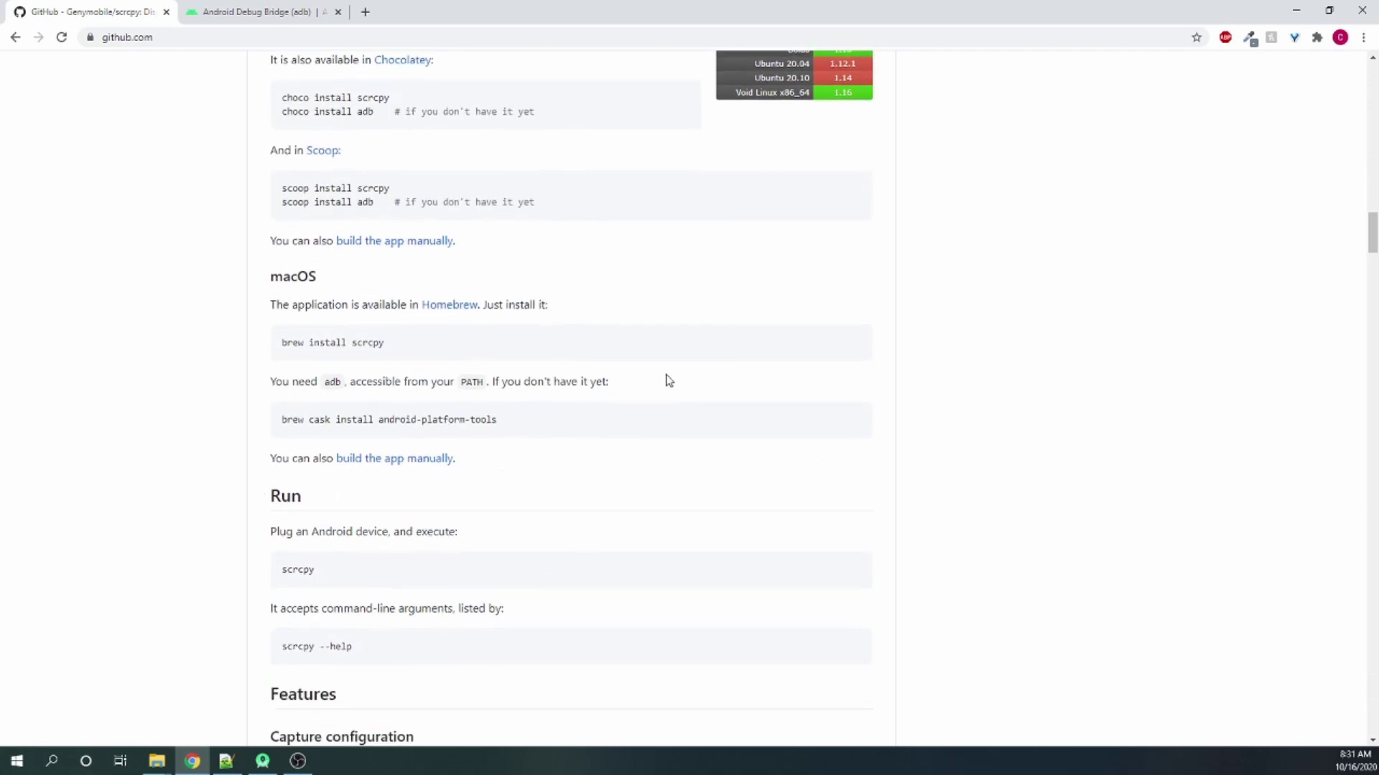
pyautogui.scroll(-5, 682, 368)
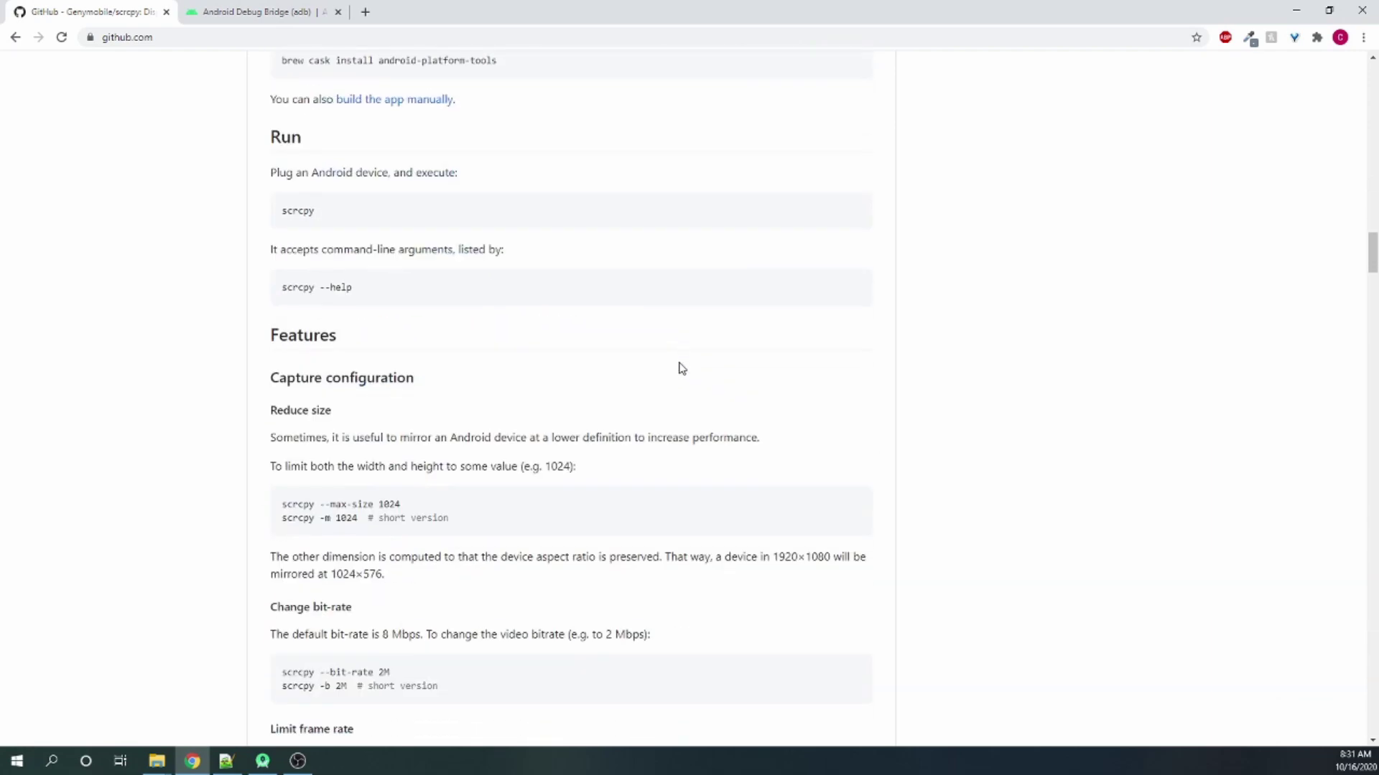
pyautogui.scroll(-20, 682, 368)
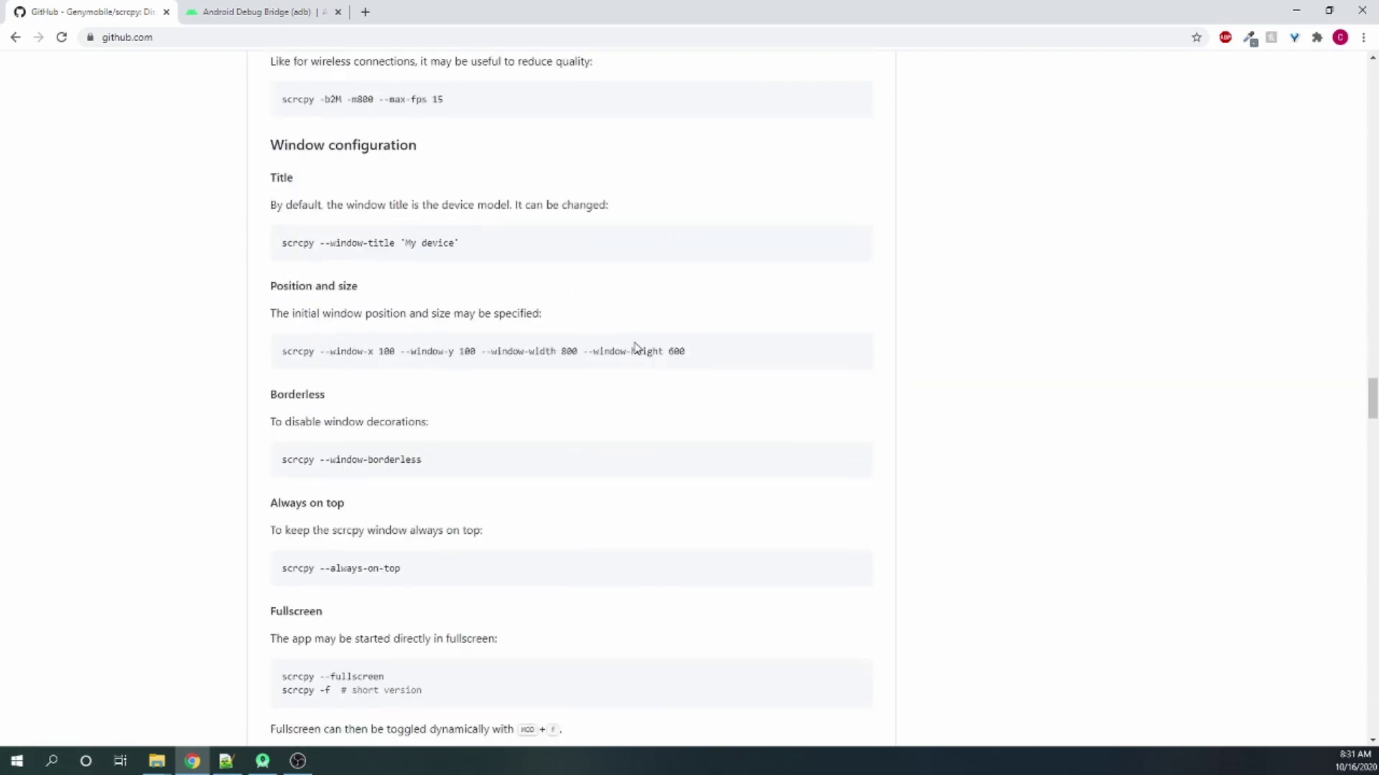
pyautogui.scroll(-20, 634, 347)
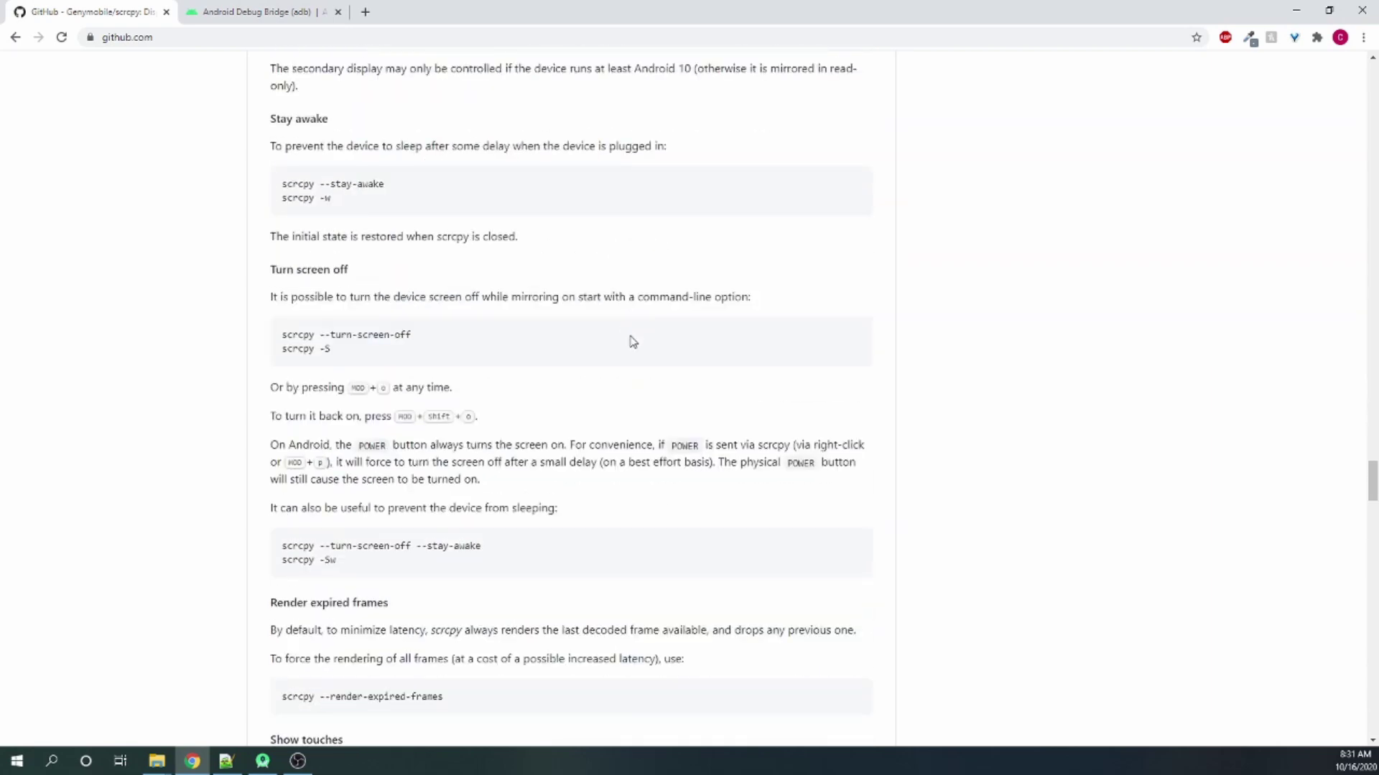
pyautogui.scroll(-8, 633, 342)
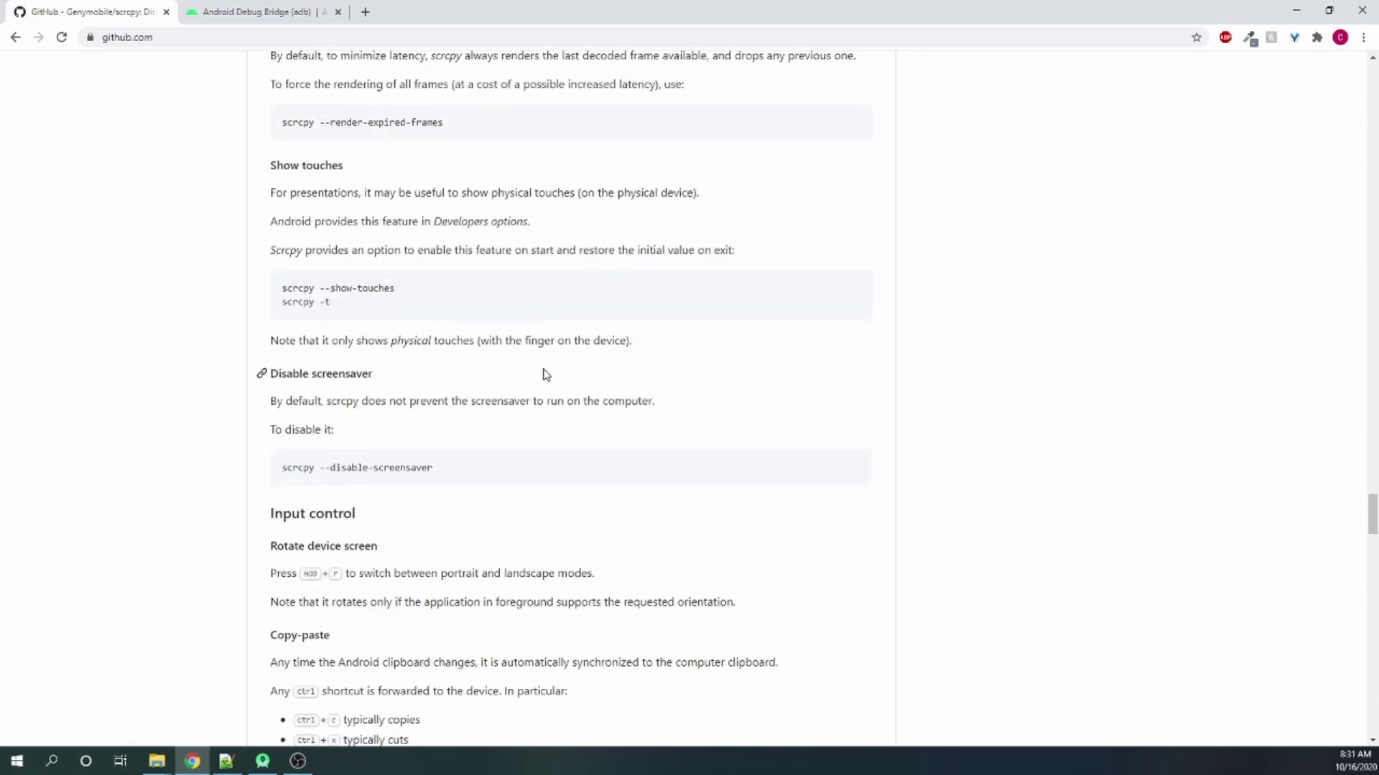
pyautogui.scroll(20, 546, 374)
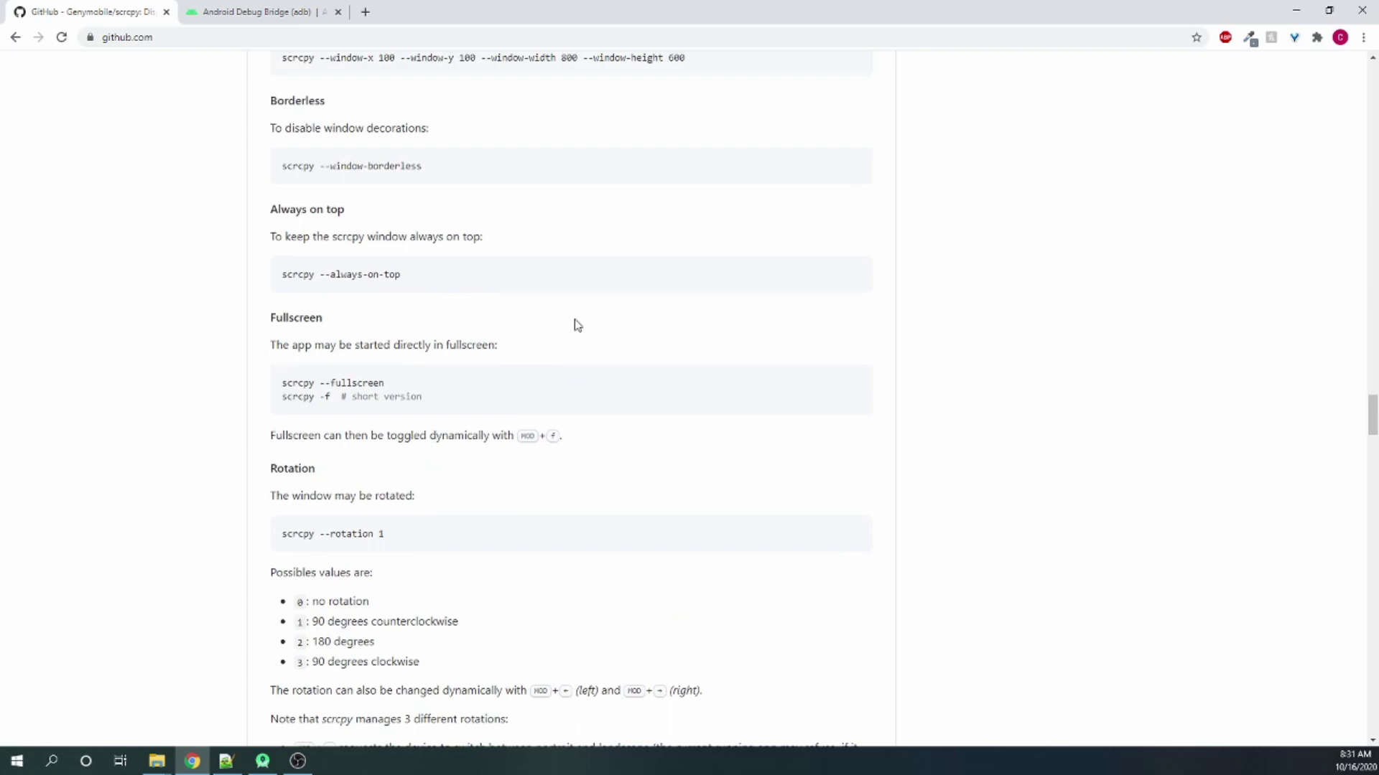
pyautogui.scroll(2, 577, 325)
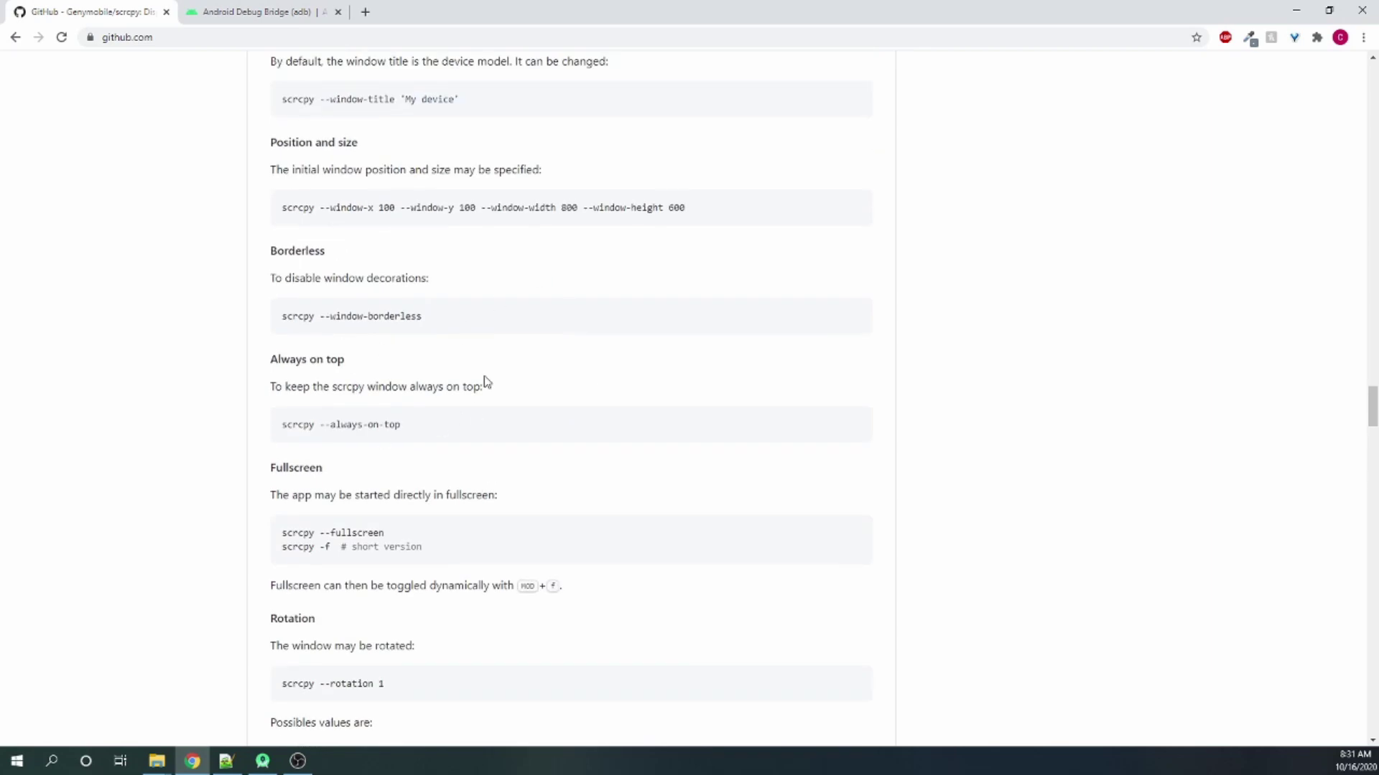
pyautogui.scroll(-20, 486, 381)
pyautogui.scroll(-7, 486, 379)
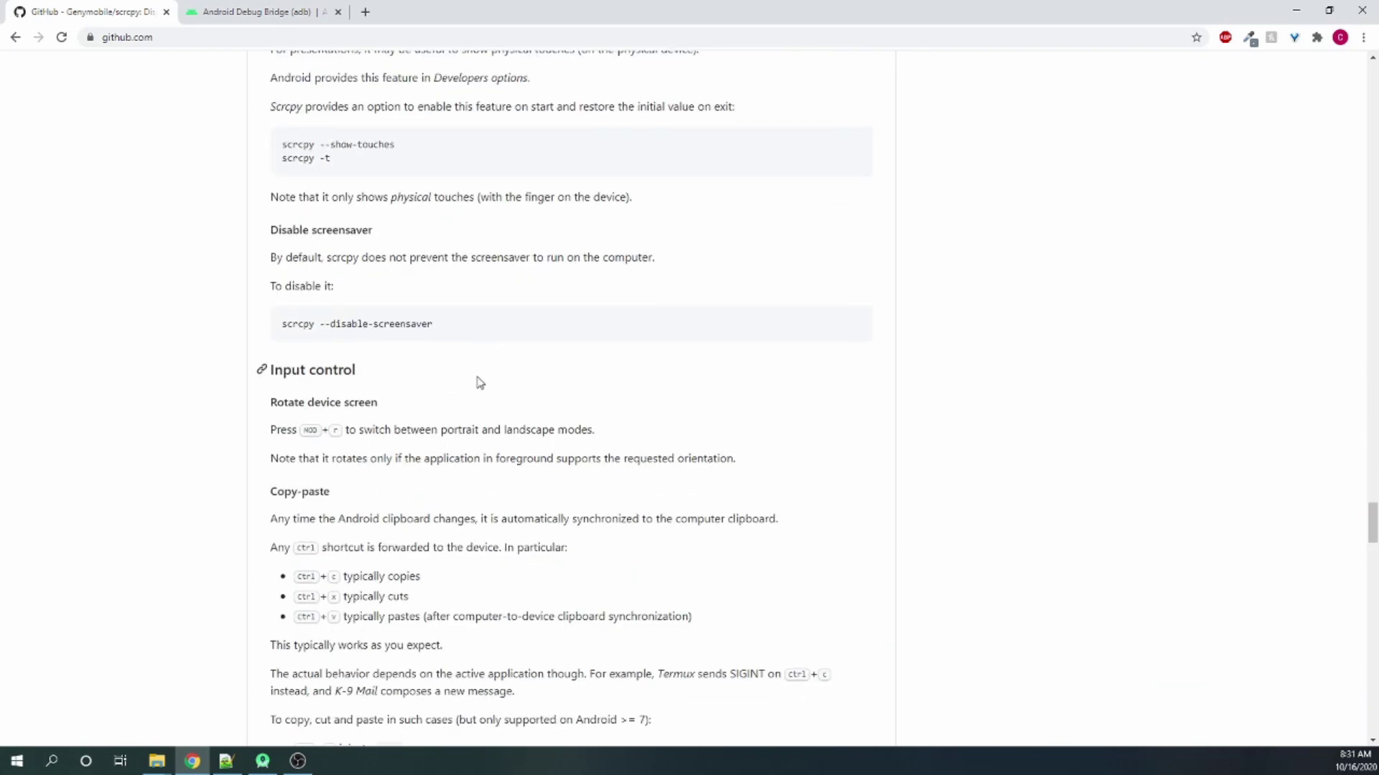
pyautogui.scroll(-6, 477, 381)
pyautogui.scroll(20, 479, 379)
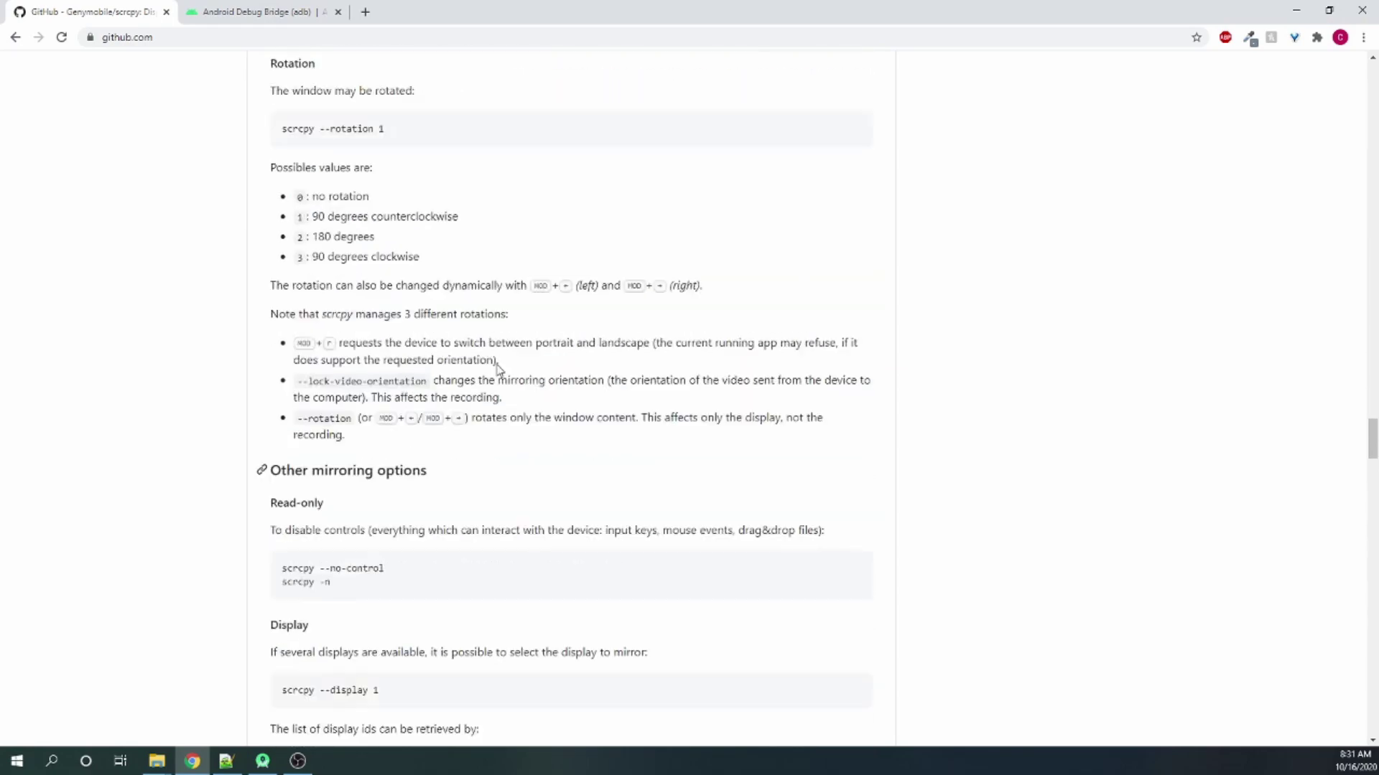
pyautogui.scroll(20, 478, 377)
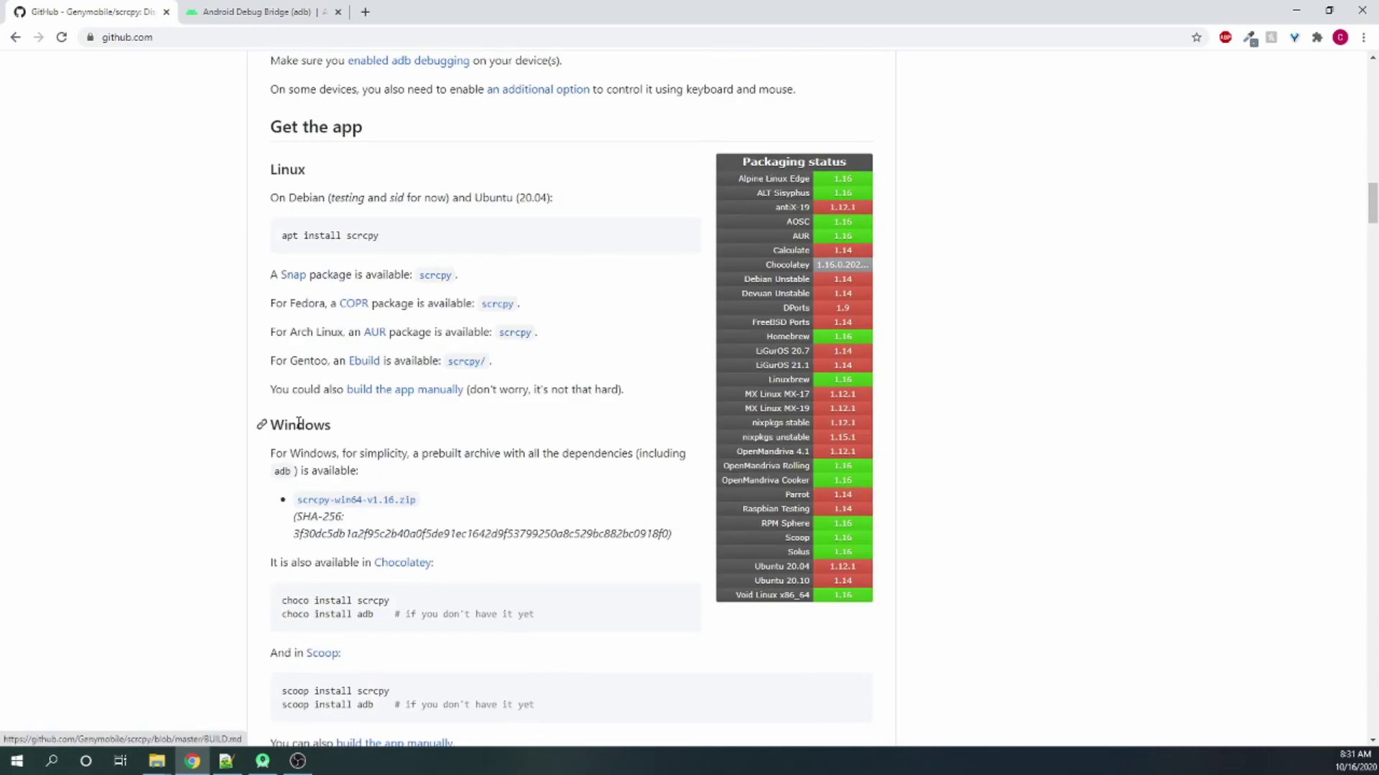
# Download scrcpy-win64-v1.16.zip, show it in its folder, and close the downloads bar.
pyautogui.click(364, 500)
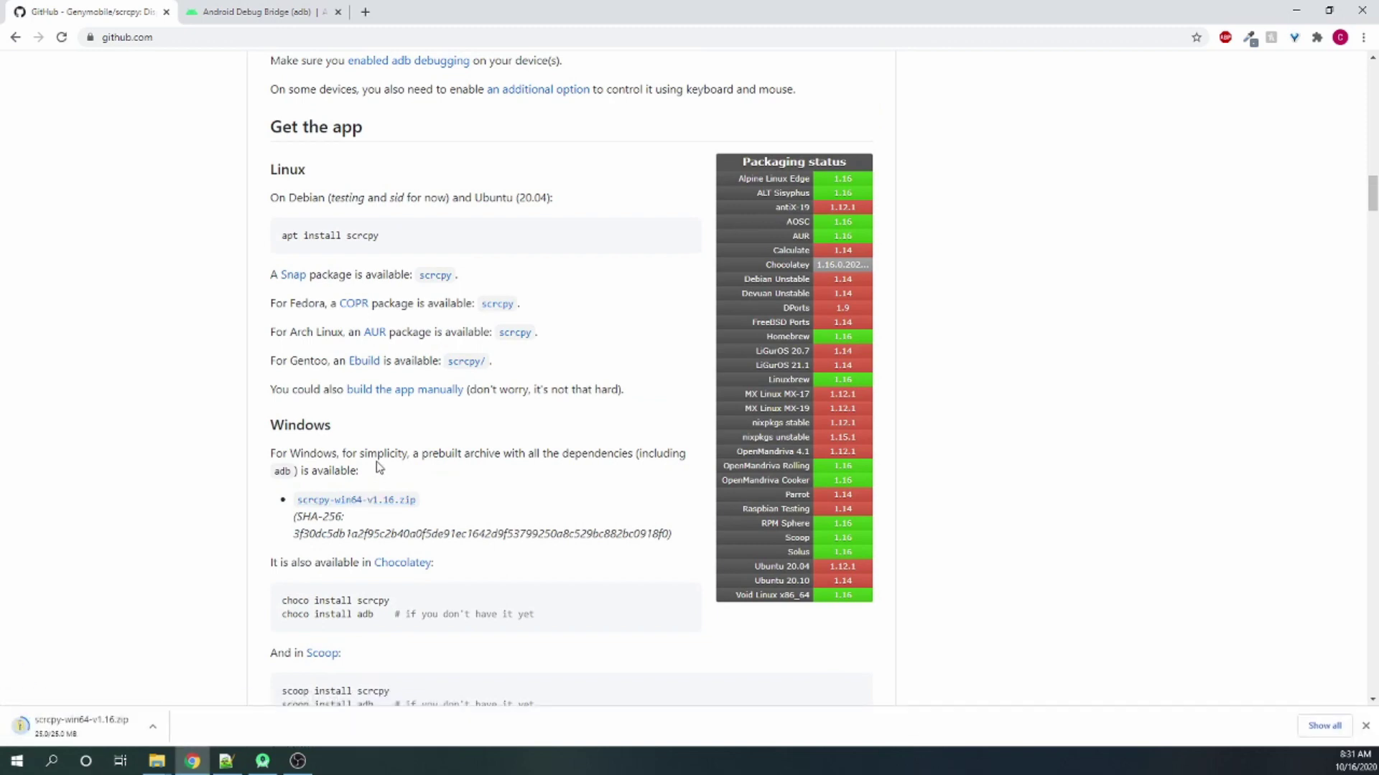
pyautogui.click(150, 728)
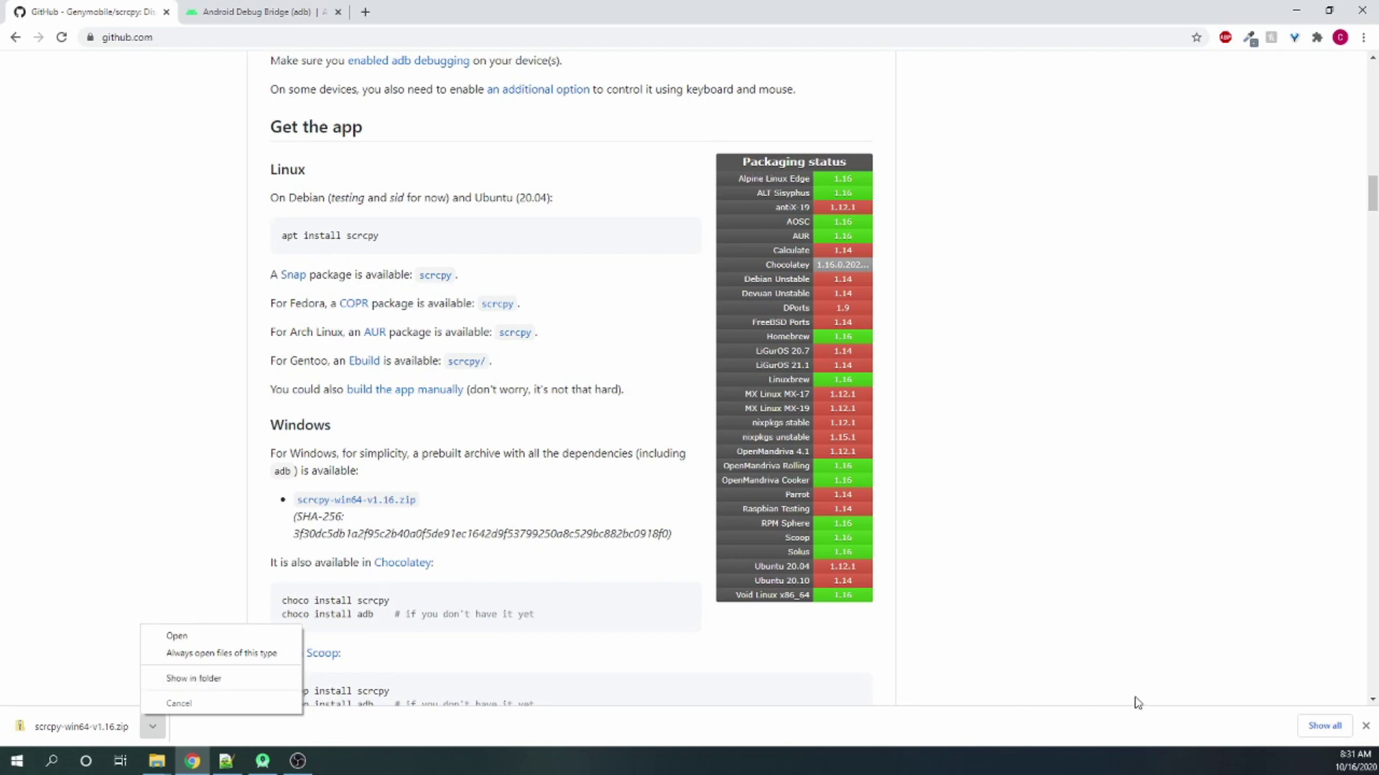
pyautogui.click(1366, 725)
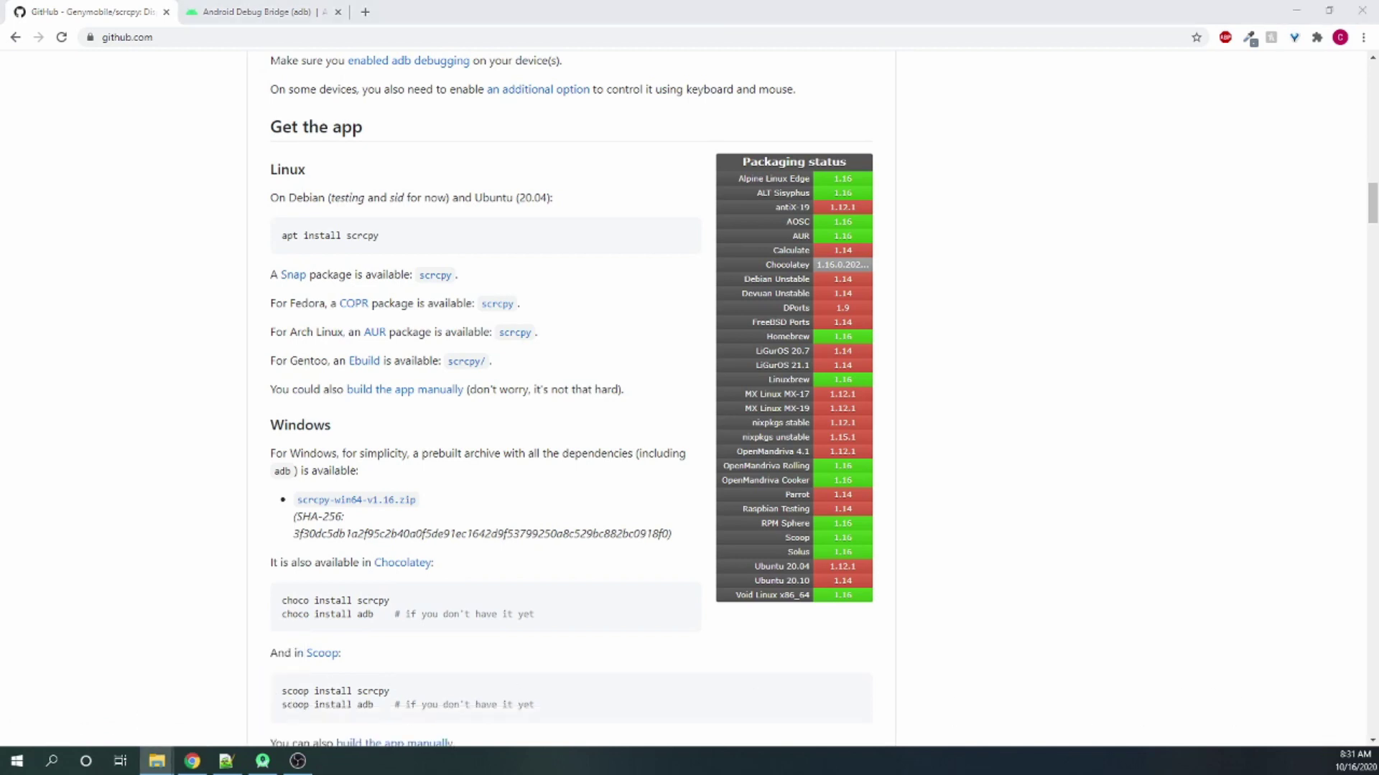
# Move scrcpy-win64-v1.16.zip from Downloads into the new scrcpy folder.
pyautogui.moveTo(653, 237); pyautogui.dragTo(506, 185)
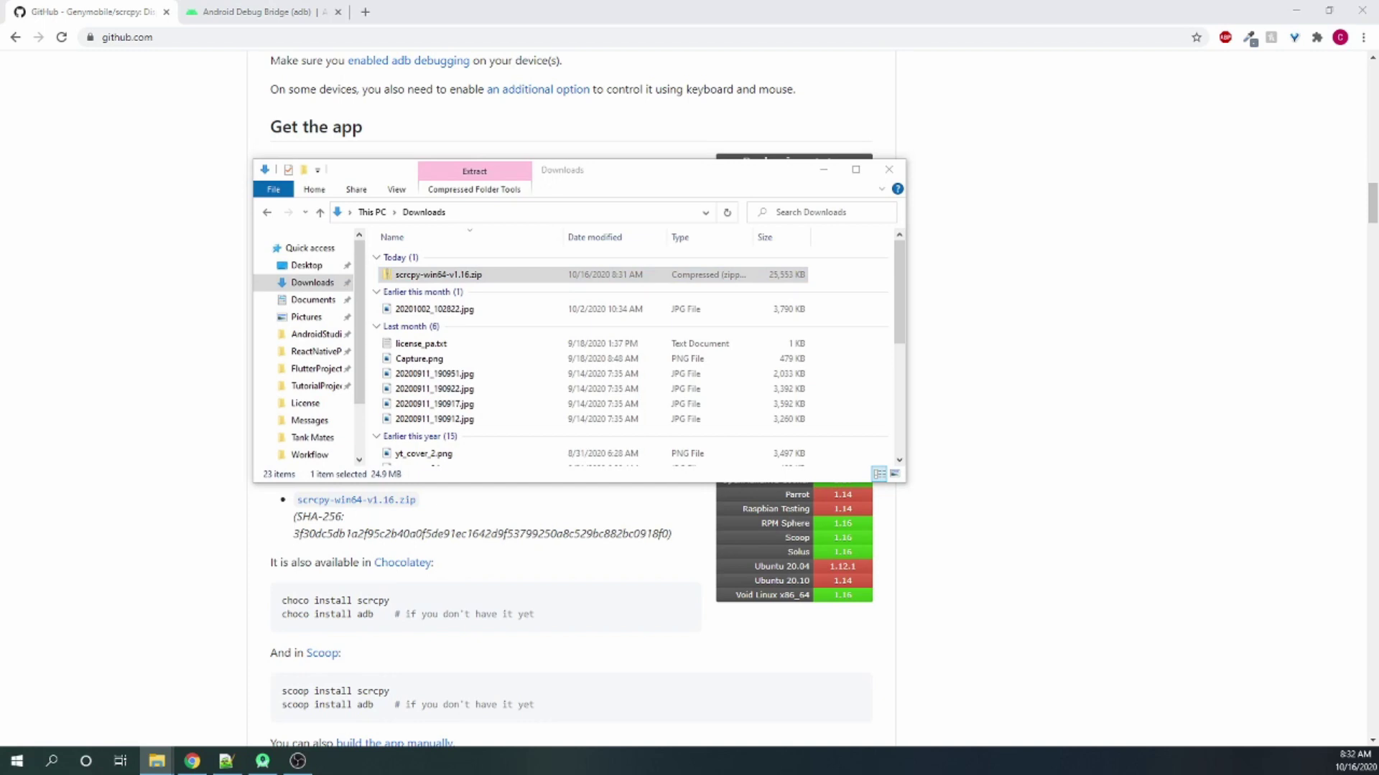
pyautogui.moveTo(877, 286); pyautogui.dragTo(776, 312)
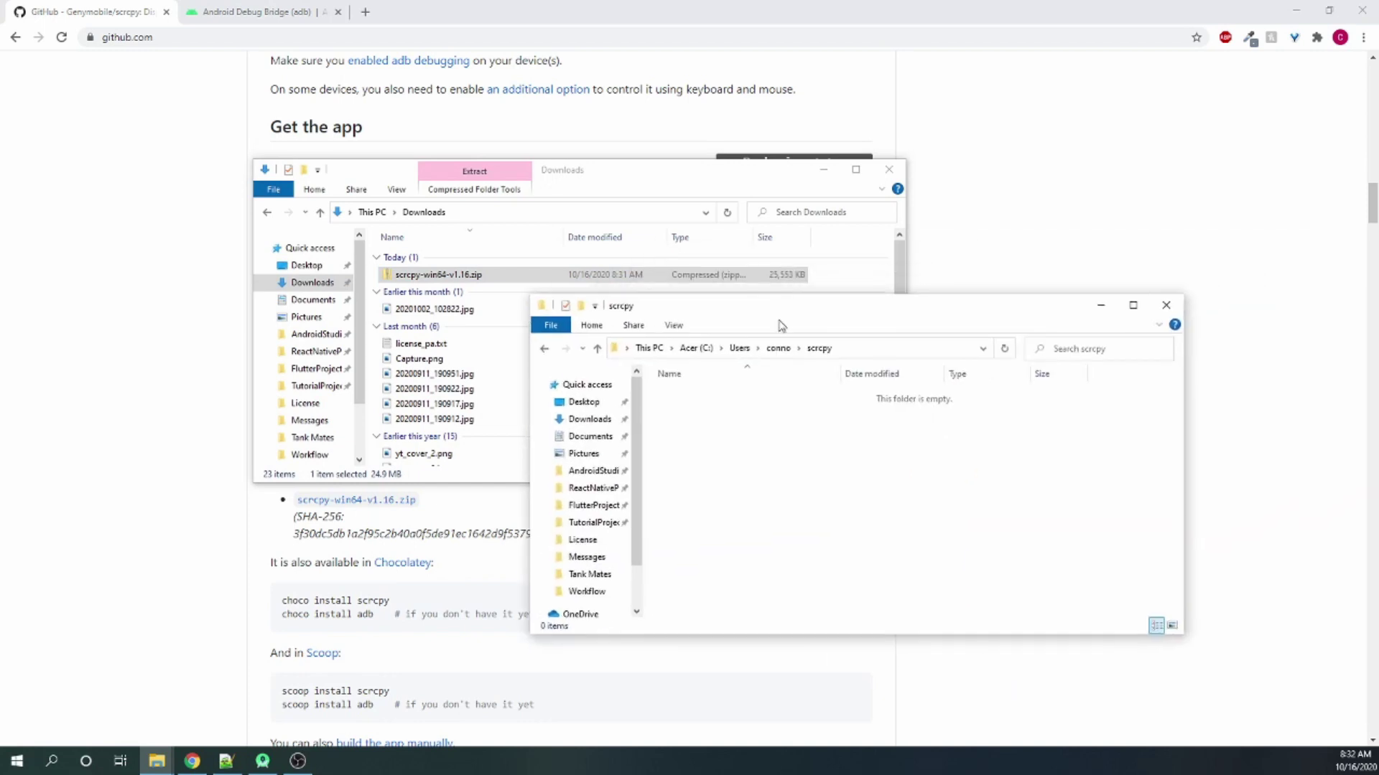
pyautogui.click(480, 274)
pyautogui.click(1041, 482)
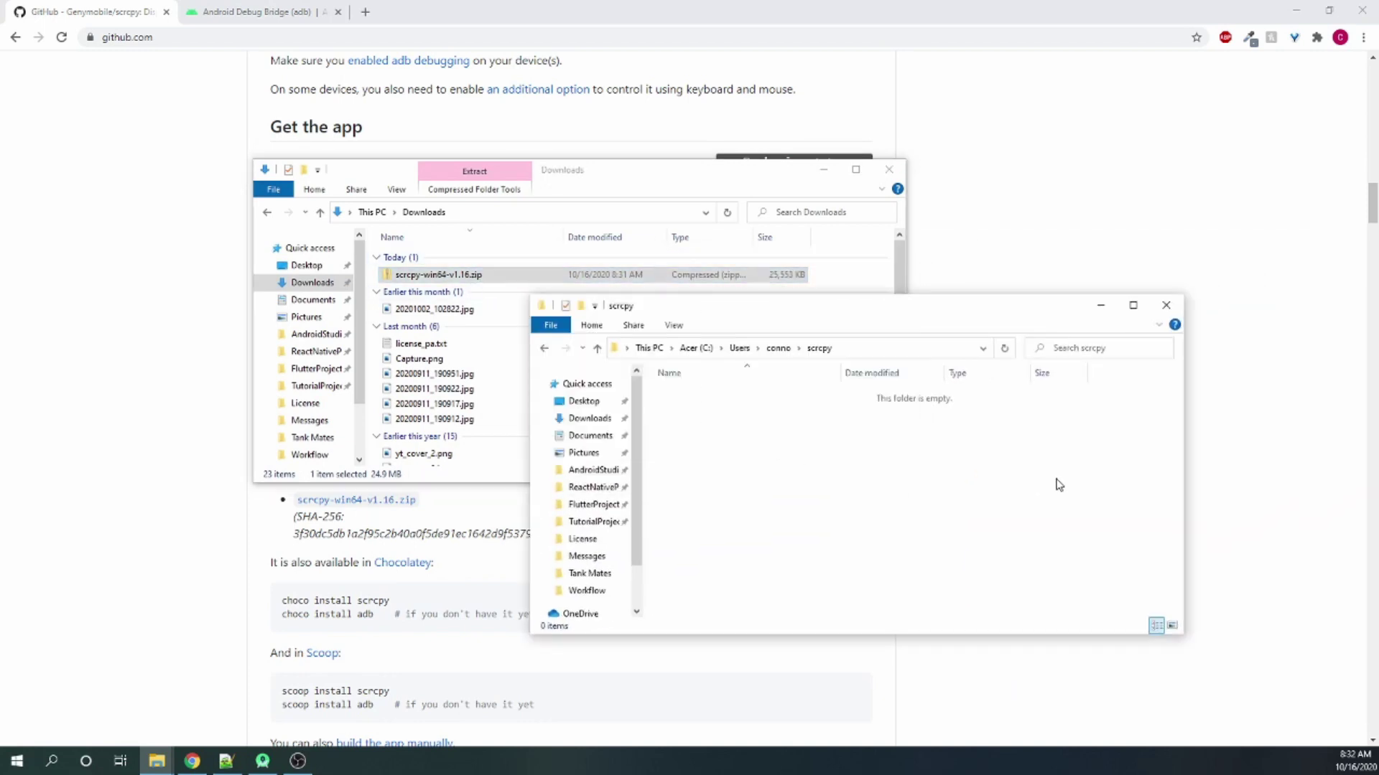
pyautogui.hotkey('ctrl', 'v')
pyautogui.click(889, 170)
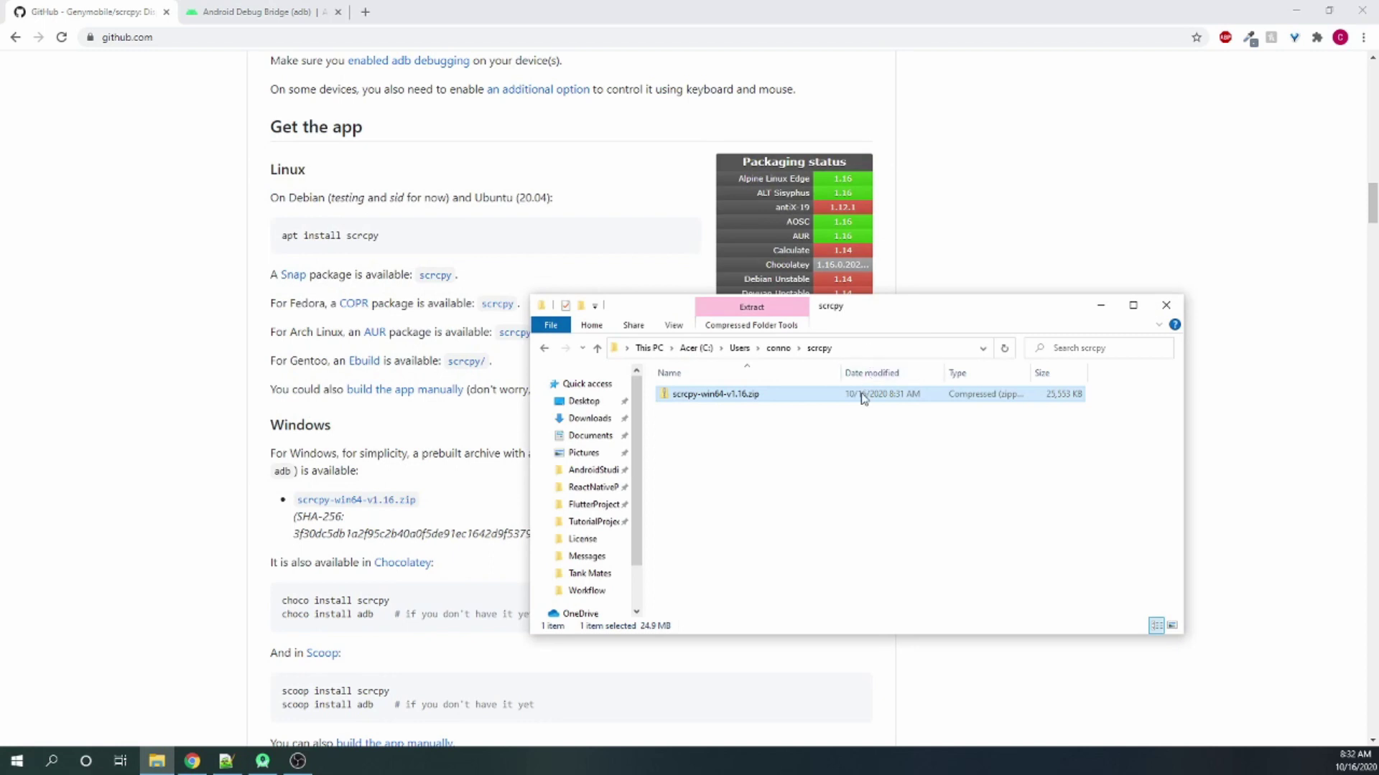
# Extract the zip into a scrcpy-win64-v1.16 folder and close the parent scrcpy window.
pyautogui.rightClick(862, 399)
pyautogui.click(929, 89)
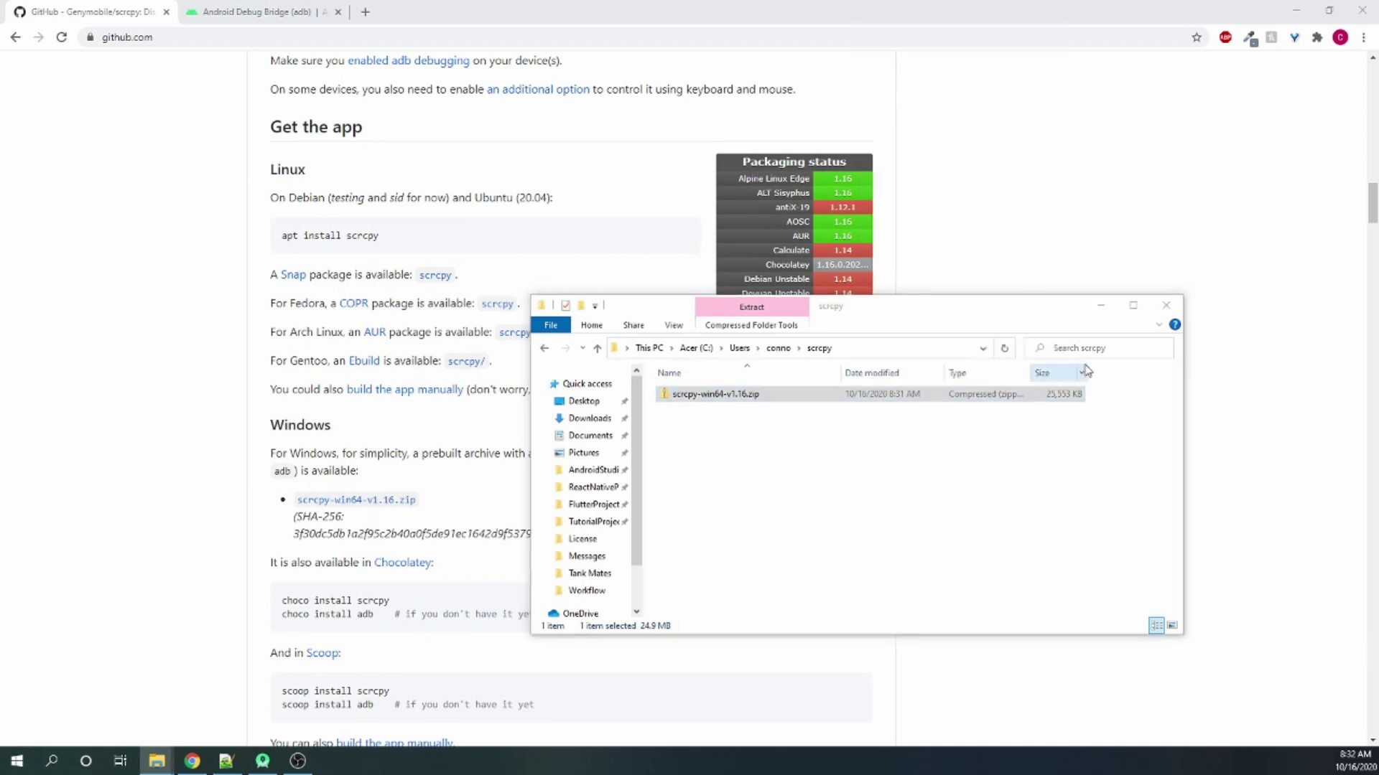
pyautogui.click(894, 394)
pyautogui.click(1083, 485)
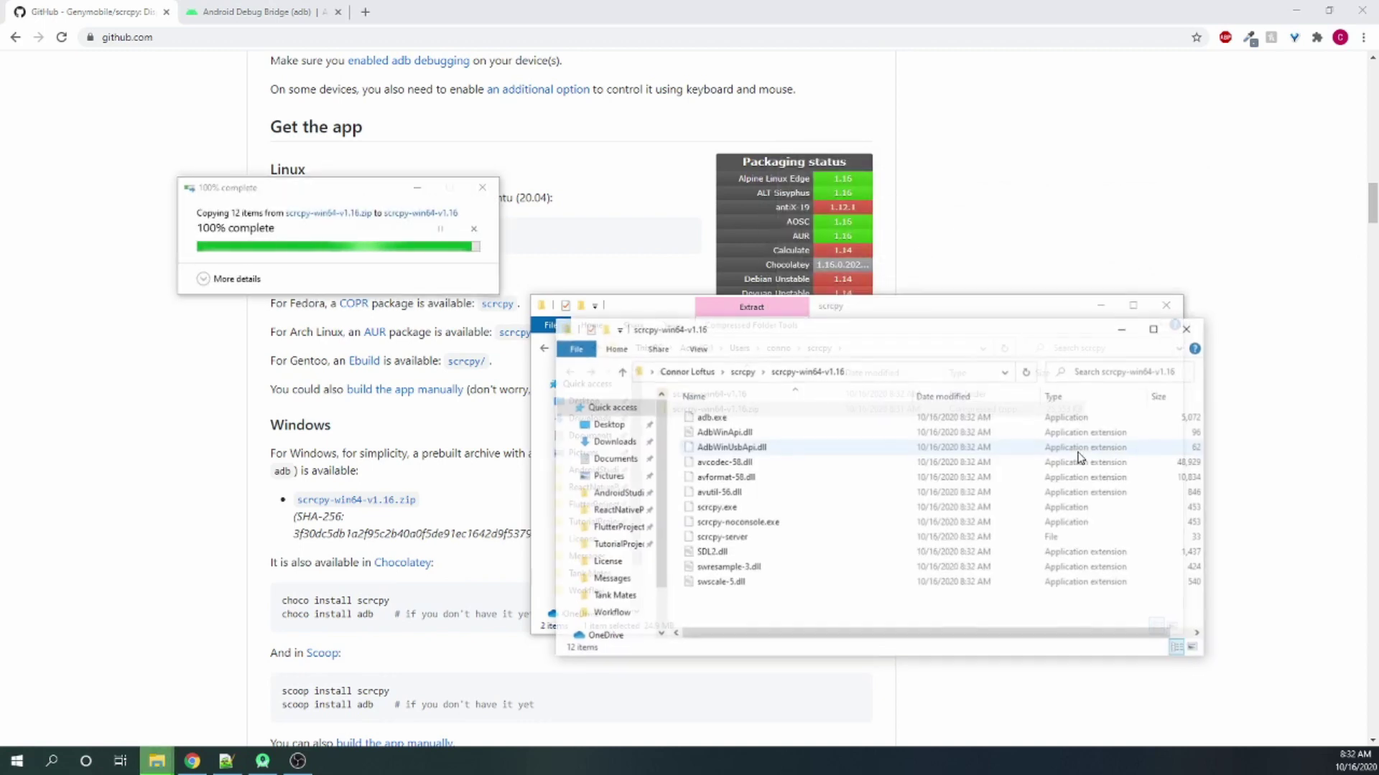
pyautogui.click(1166, 306)
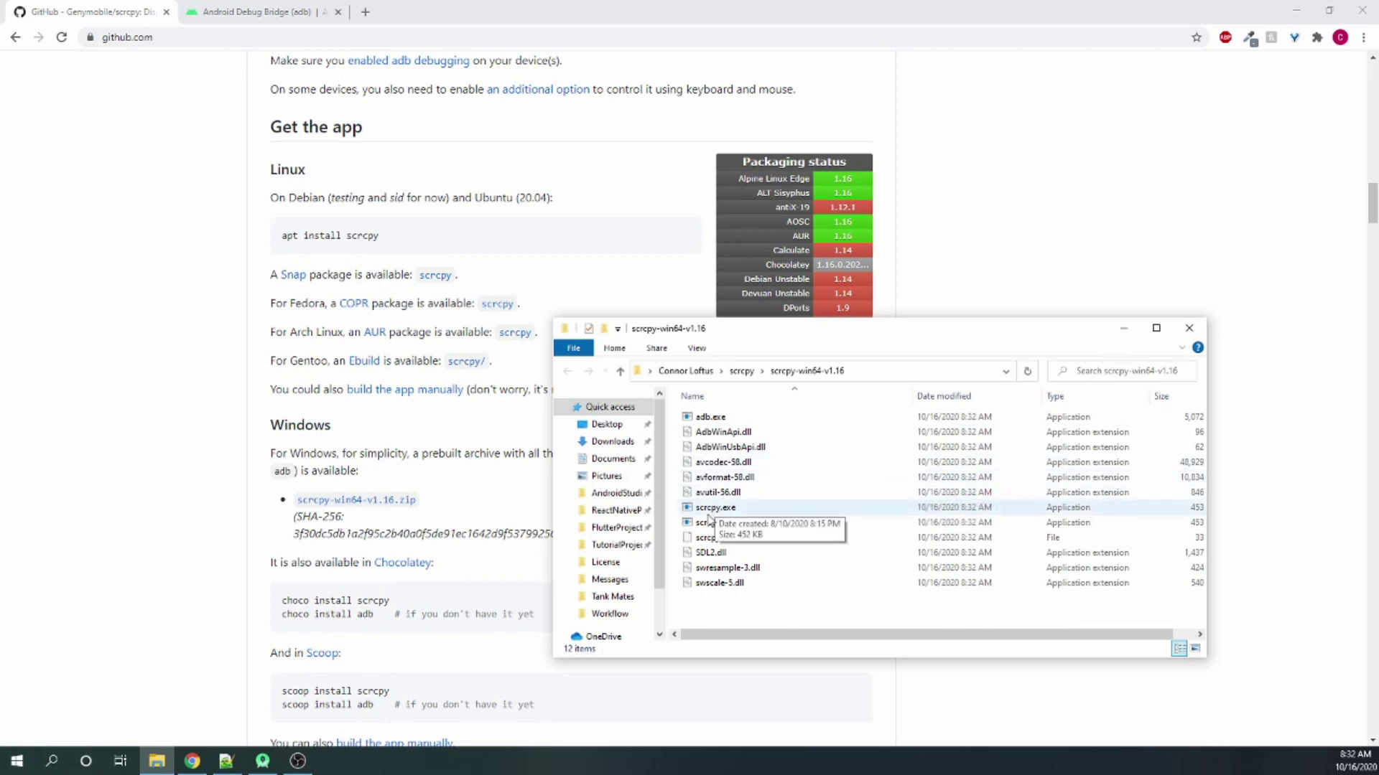
# Launch scrcpy.exe to mirror the SM-G973U1 and test it with the app drawer and Settings.
pyautogui.doubleClick(715, 512)
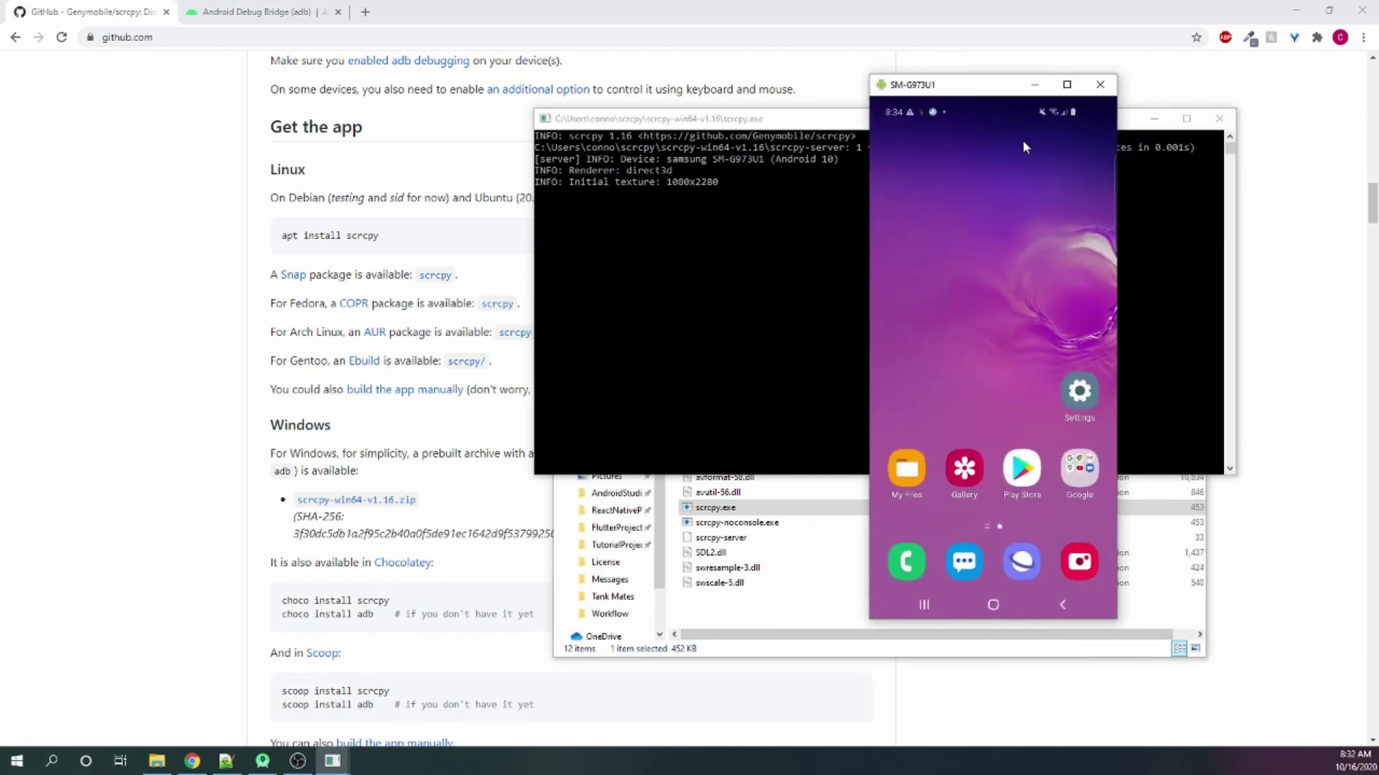
pyautogui.moveTo(985, 398); pyautogui.dragTo(1004, 431)
pyautogui.moveTo(1026, 334); pyautogui.dragTo(819, 352)
pyautogui.click(1065, 397)
pyautogui.click(1063, 605)
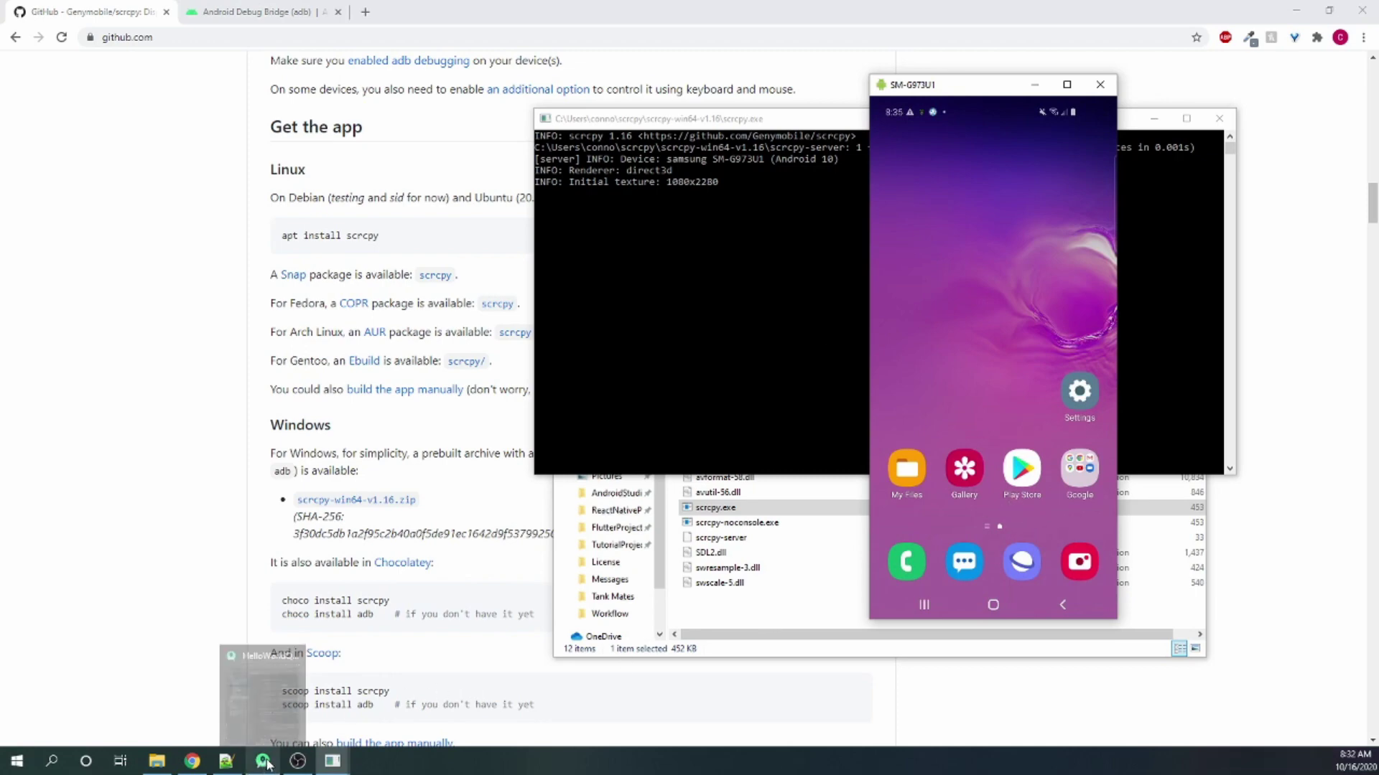
pyautogui.click(632, 503)
# Minimize the browser, scrcpy console and File Explorer, and narrow Android Studio's Project panel.
pyautogui.click(1149, 107)
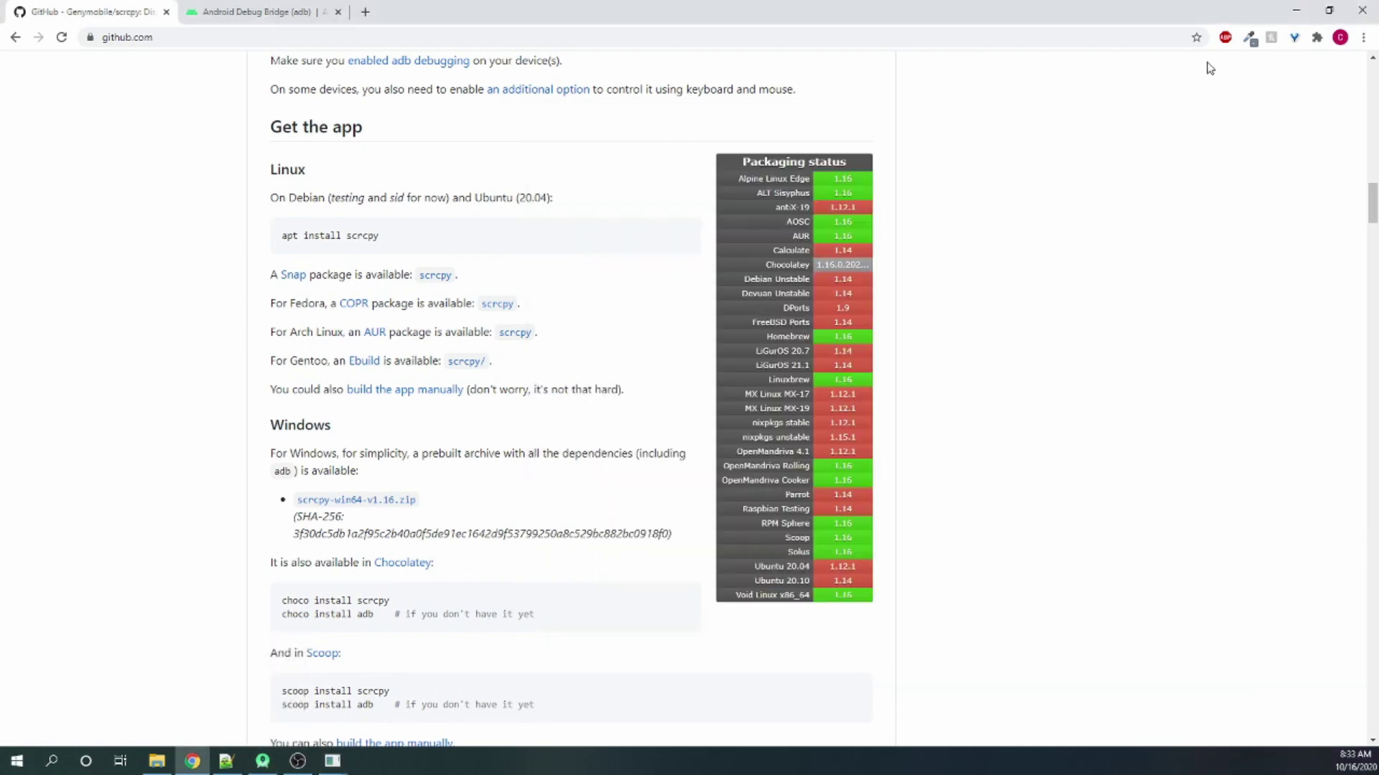
pyautogui.click(1292, 11)
pyautogui.click(1156, 115)
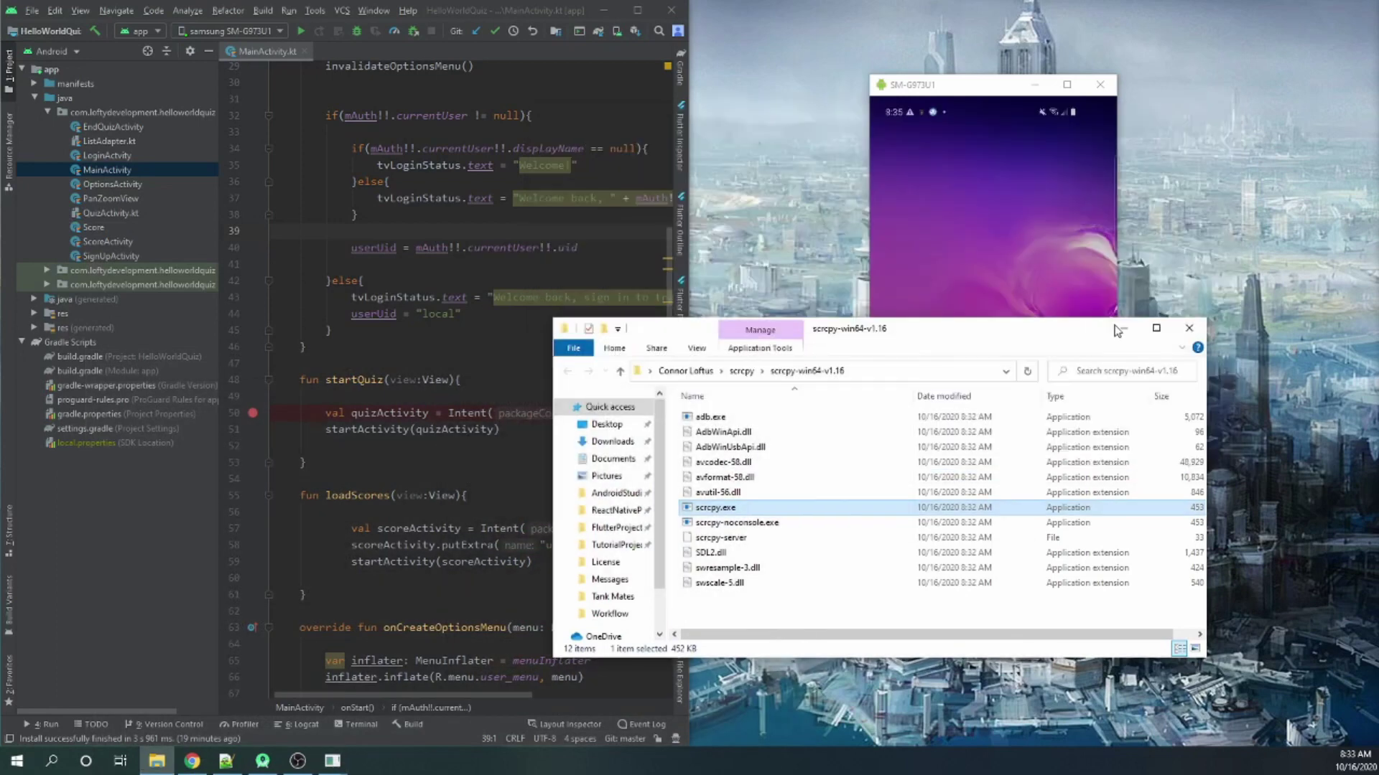
pyautogui.click(1118, 328)
pyautogui.click(503, 380)
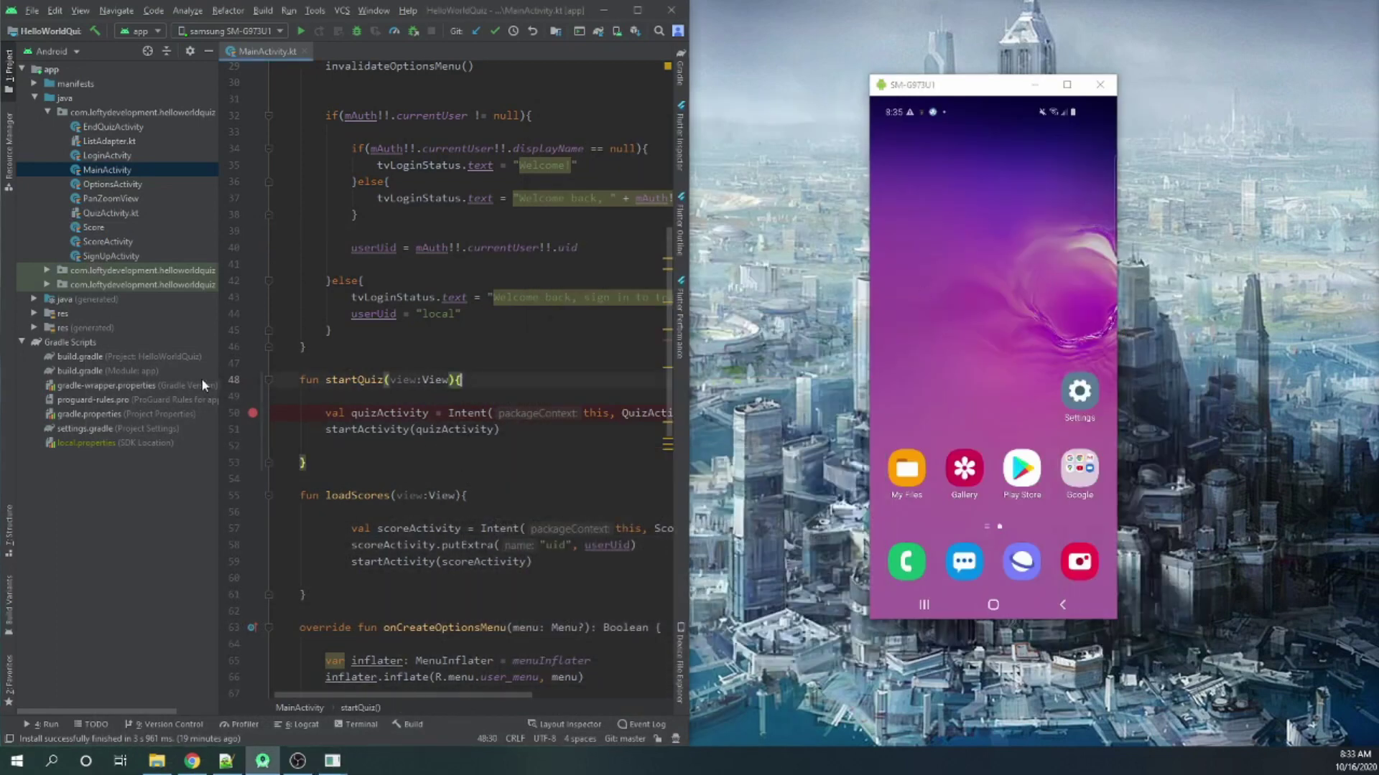
pyautogui.moveTo(217, 355); pyautogui.dragTo(138, 356)
pyautogui.click(475, 328)
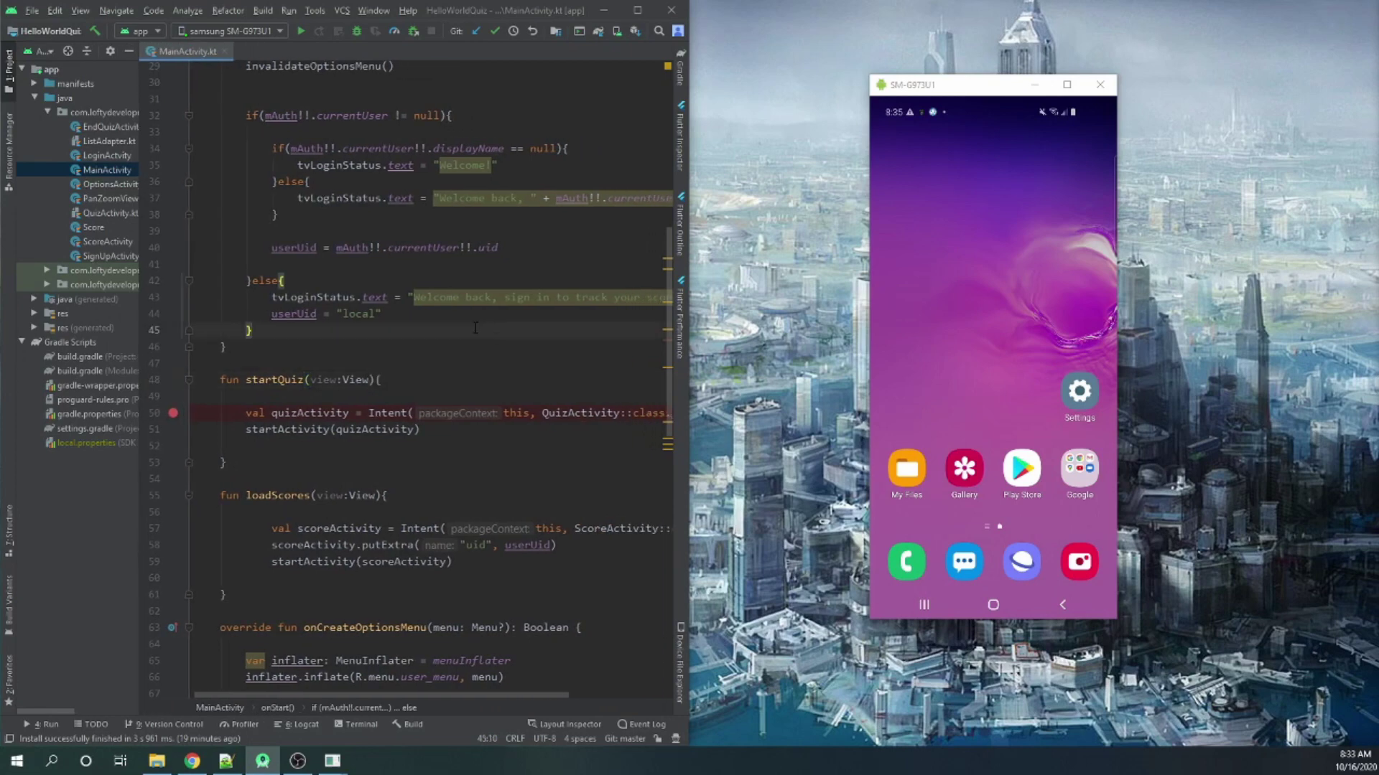
# Keep the samsung SM-G973U1 as target device and run HelloWorldQuiz on it.
pyautogui.click(274, 32)
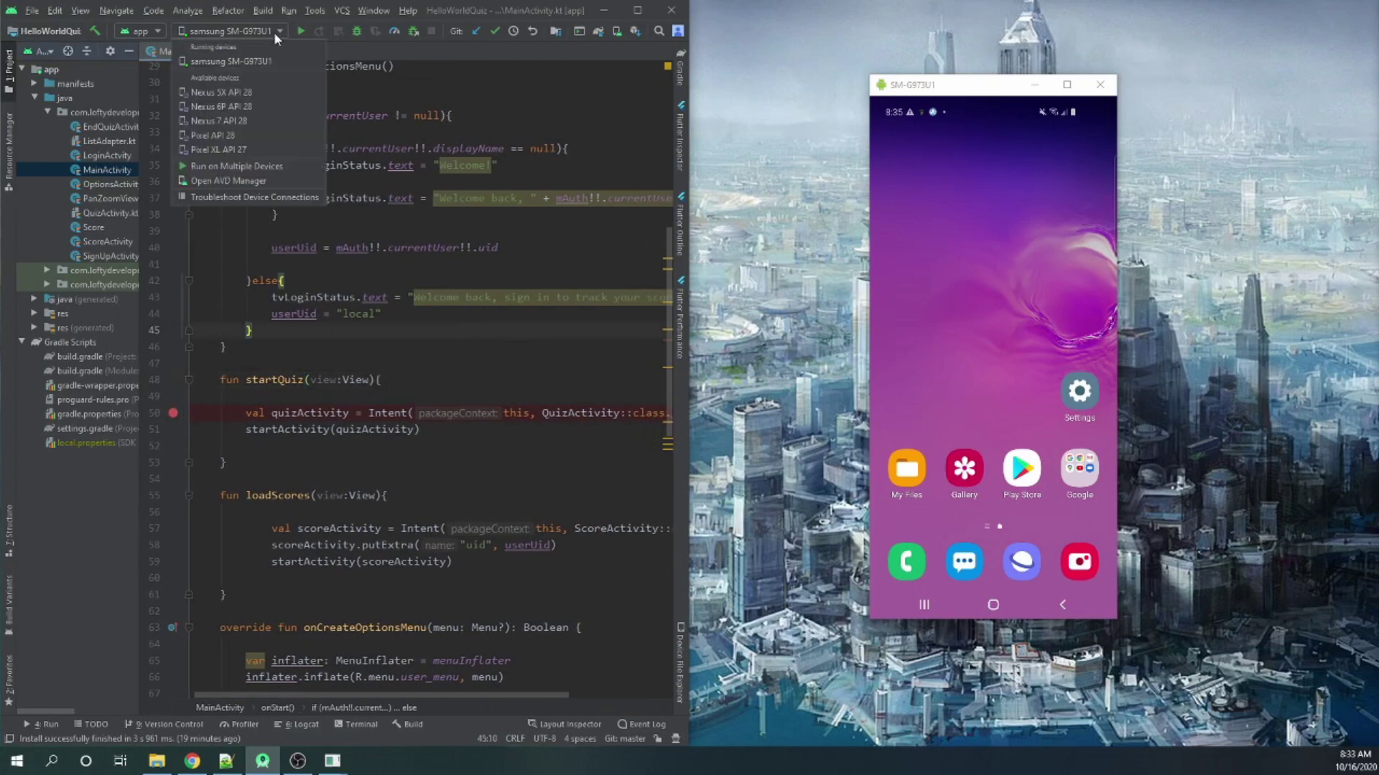
pyautogui.click(274, 29)
pyautogui.click(300, 31)
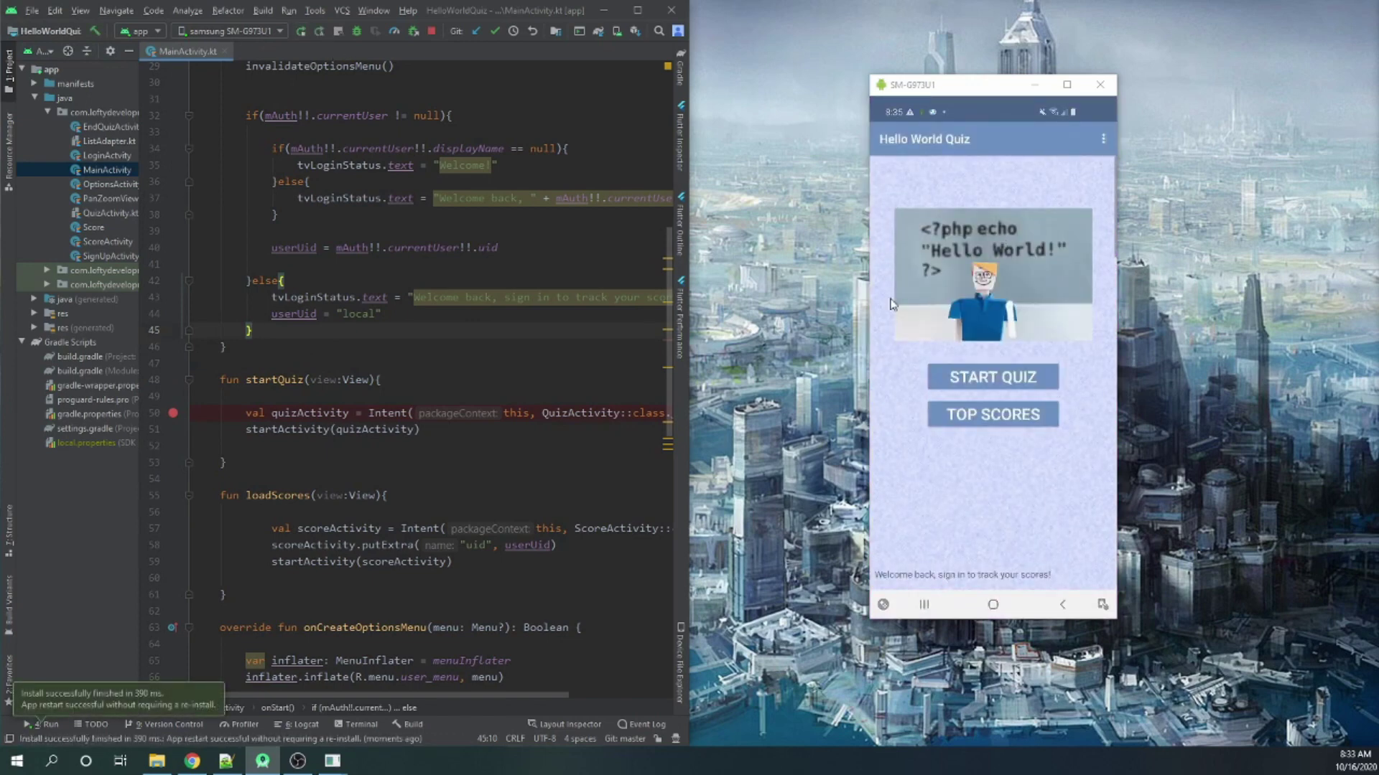
# Attach the debugger, tap START QUIZ to hit the startQuiz breakpoint, then resume the app.
pyautogui.click(413, 31)
pyautogui.click(346, 522)
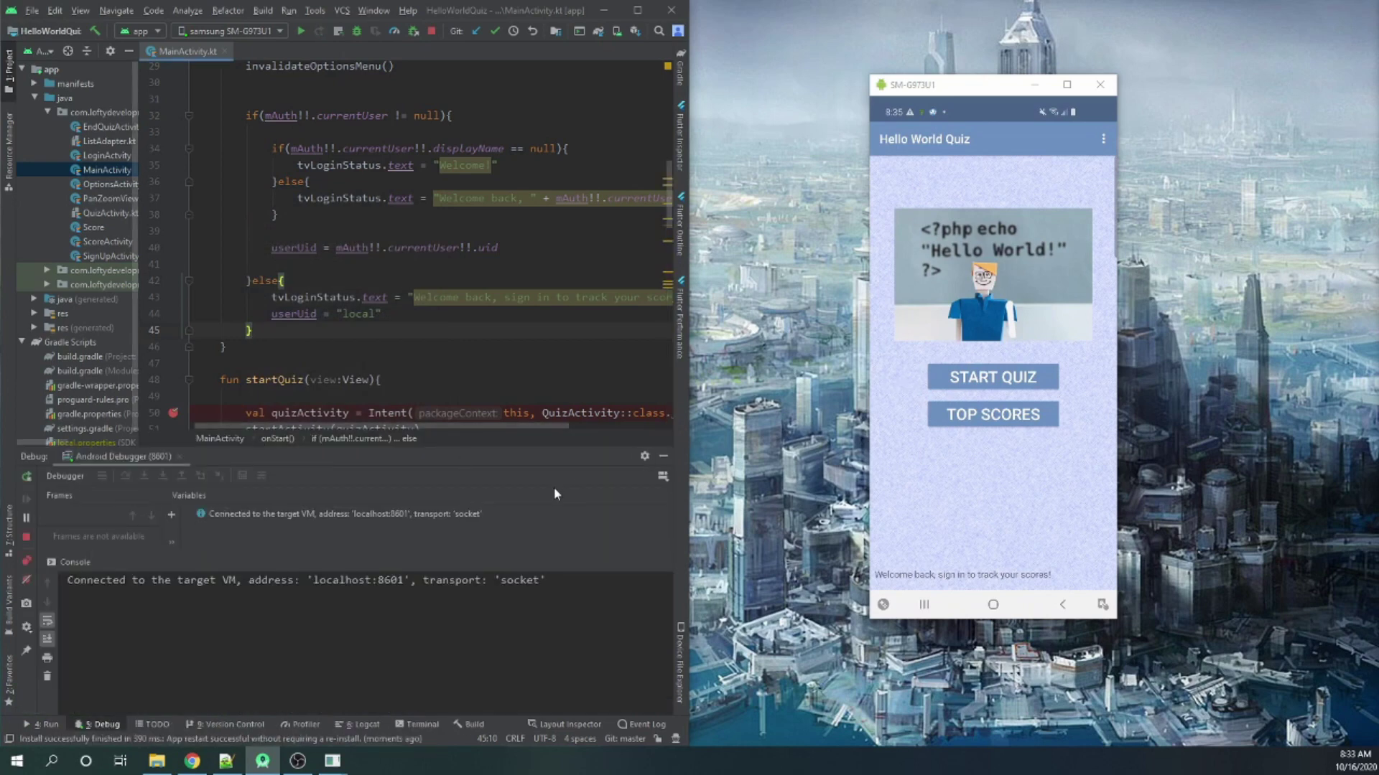
pyautogui.click(993, 379)
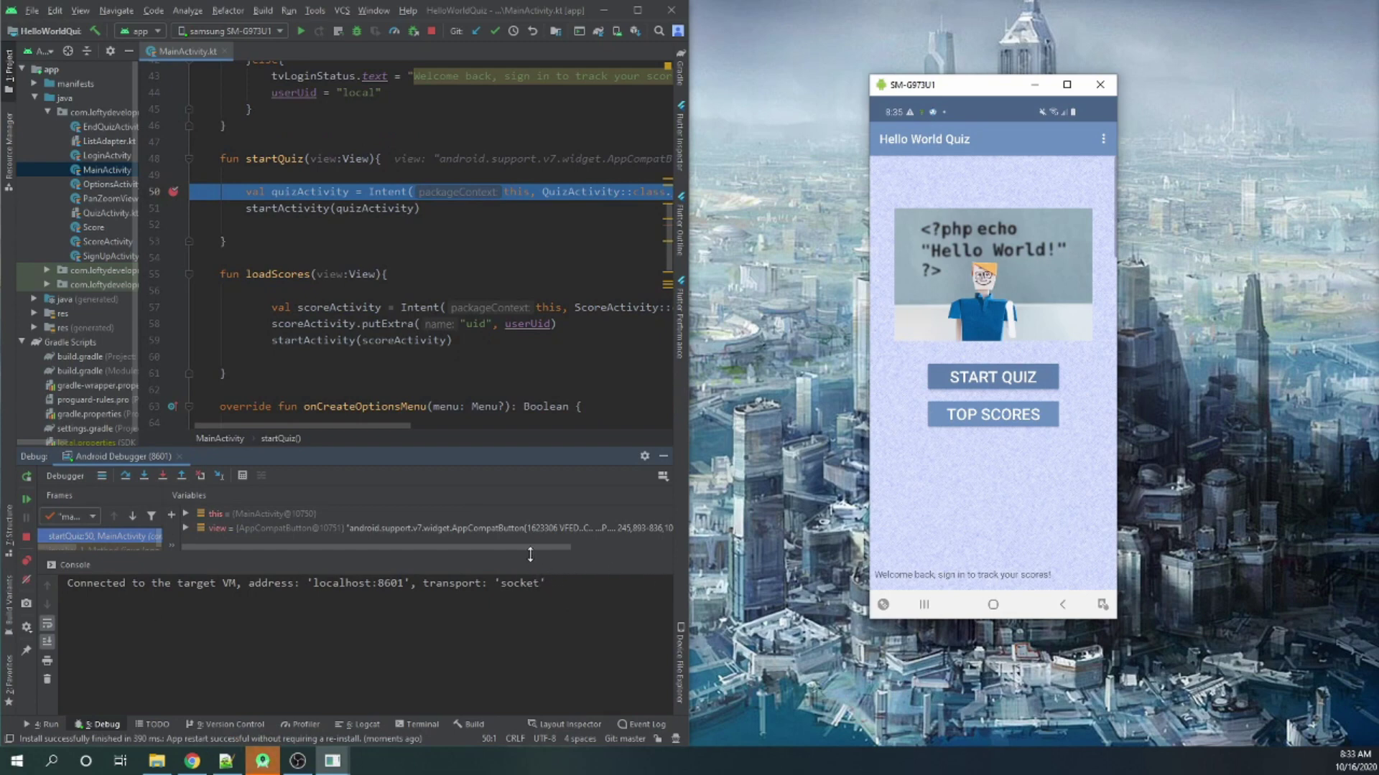
pyautogui.moveTo(530, 554); pyautogui.dragTo(530, 665)
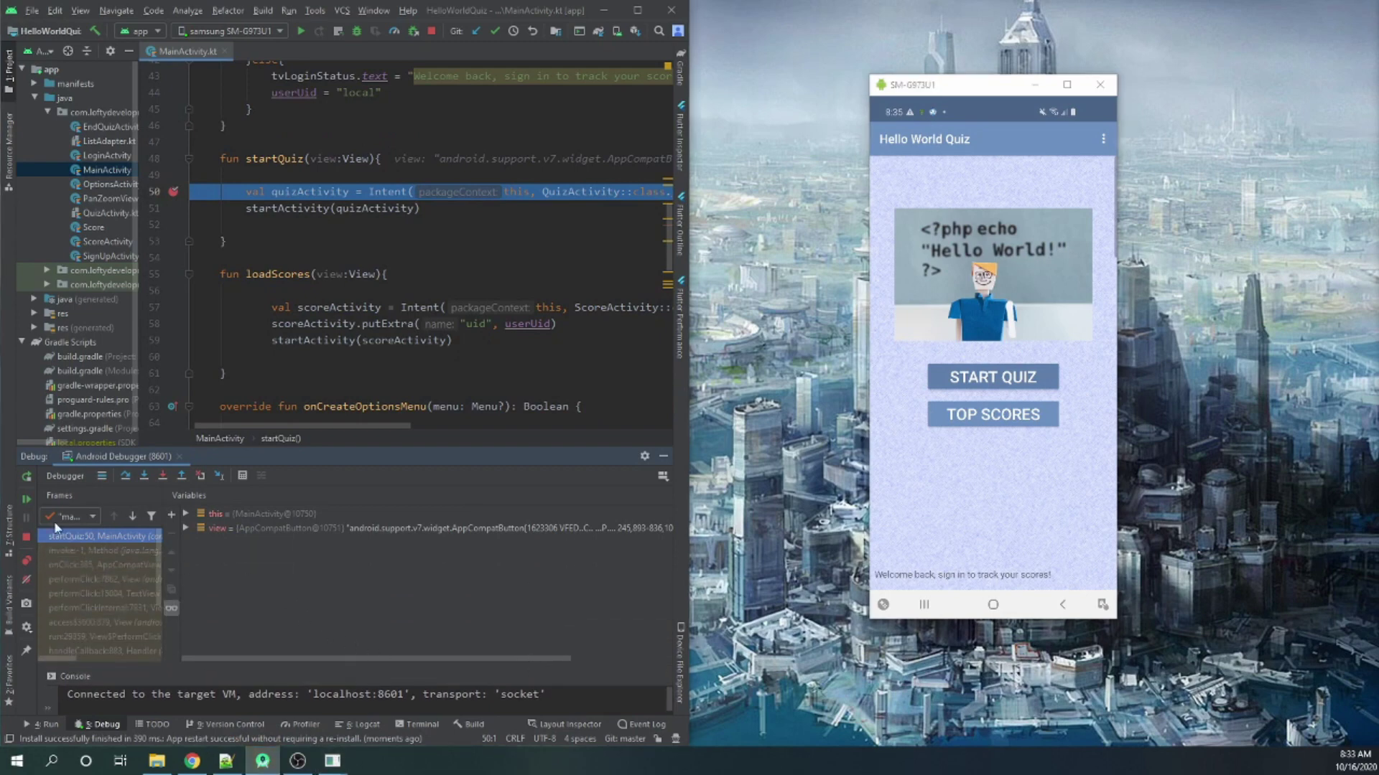
pyautogui.click(26, 499)
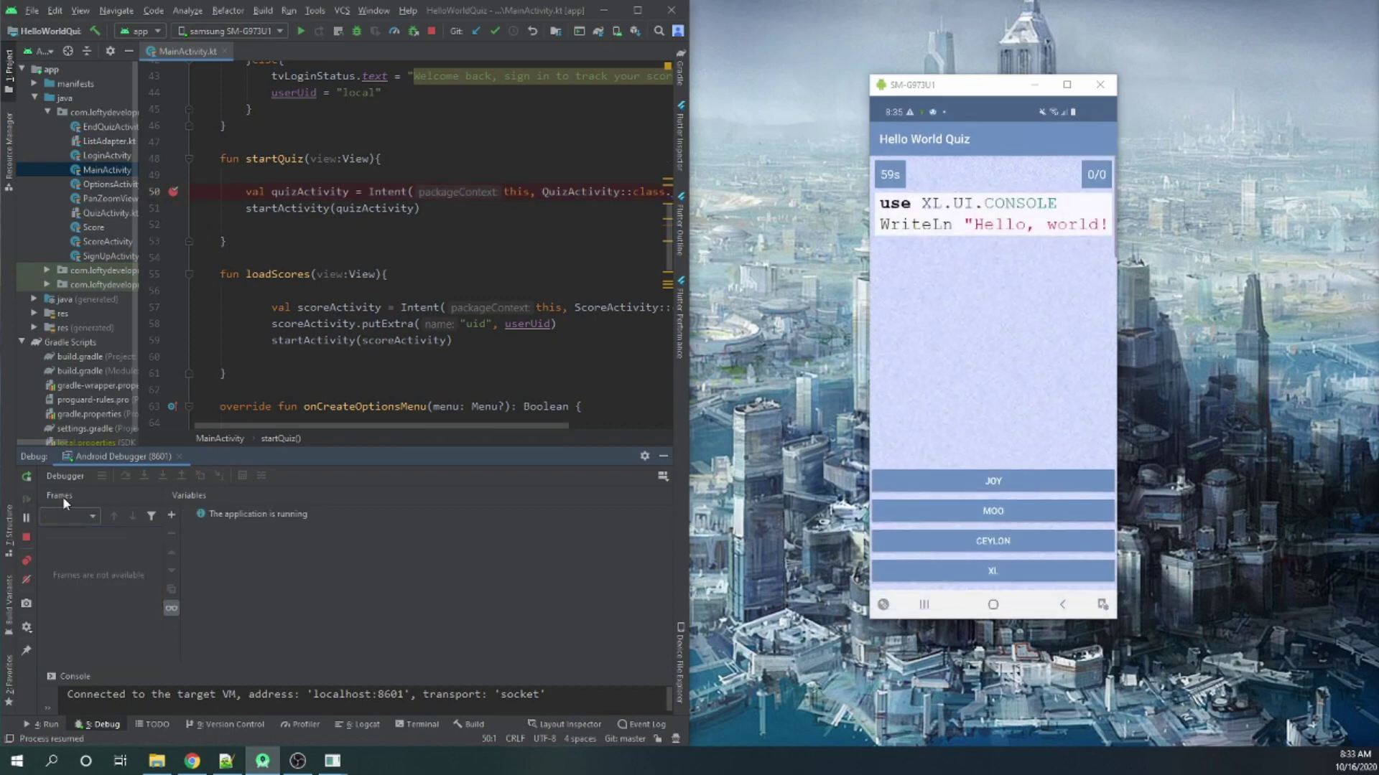